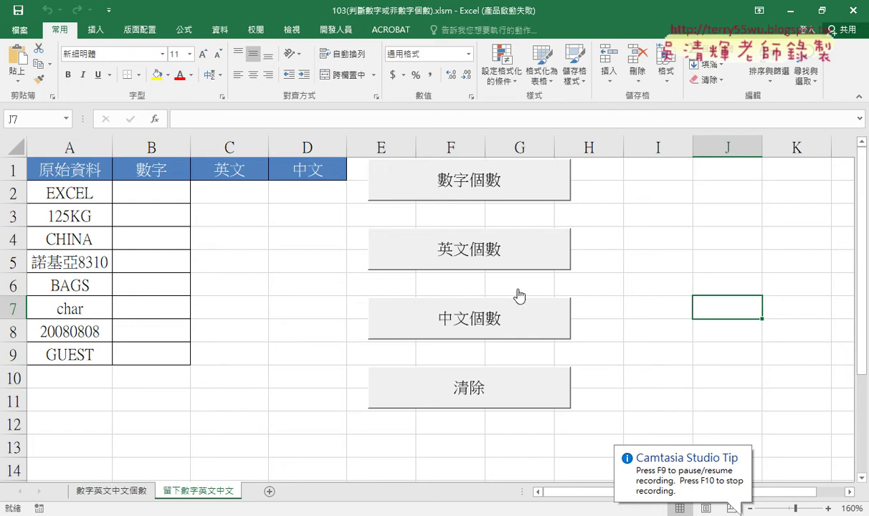
Step: Check the 數字英文中文個數 sheet, then return to 留下數字英文中文 and select cells B2 to D2
{"action": "left_click", "coordinate": [120, 498]}
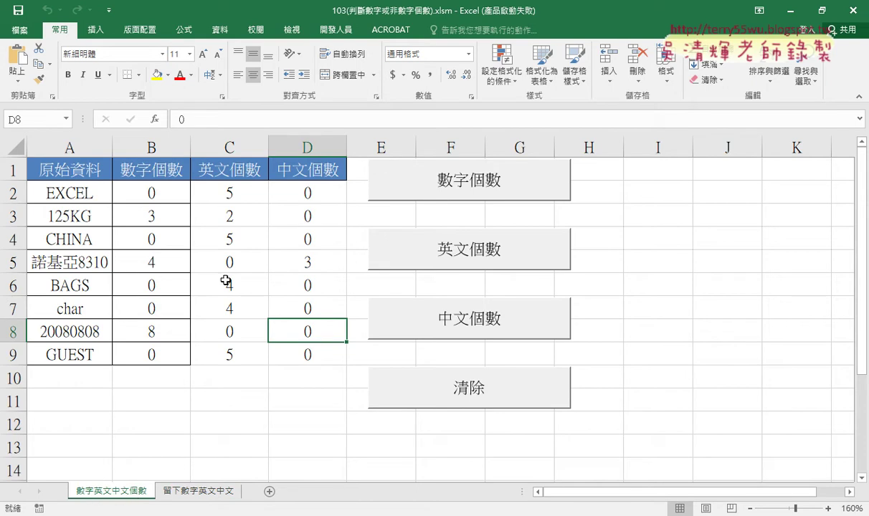
{"action": "left_click", "coordinate": [193, 492]}
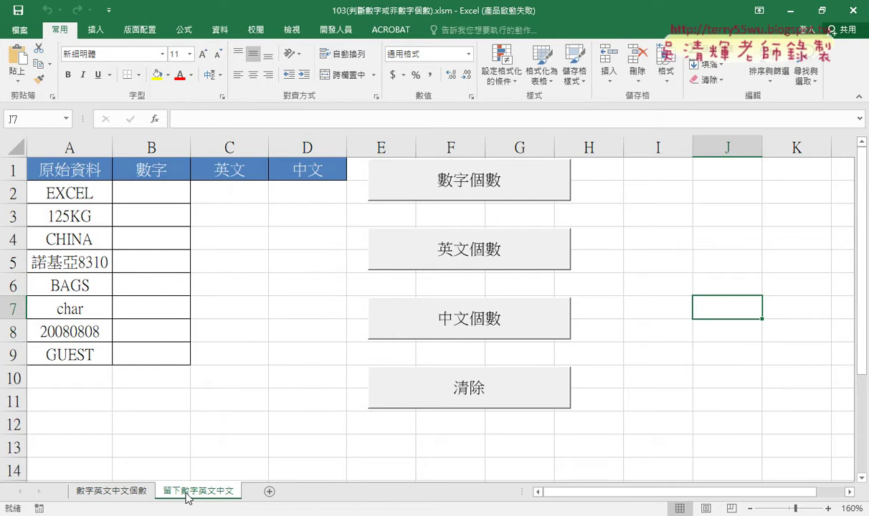
{"action": "left_click", "coordinate": [148, 189]}
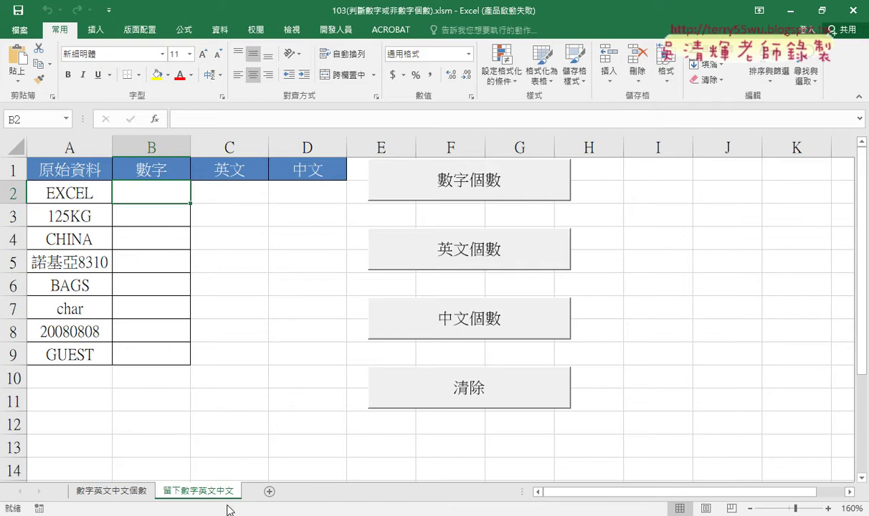
{"action": "left_click_drag", "start_coordinate": [144, 185], "coordinate": [287, 192]}
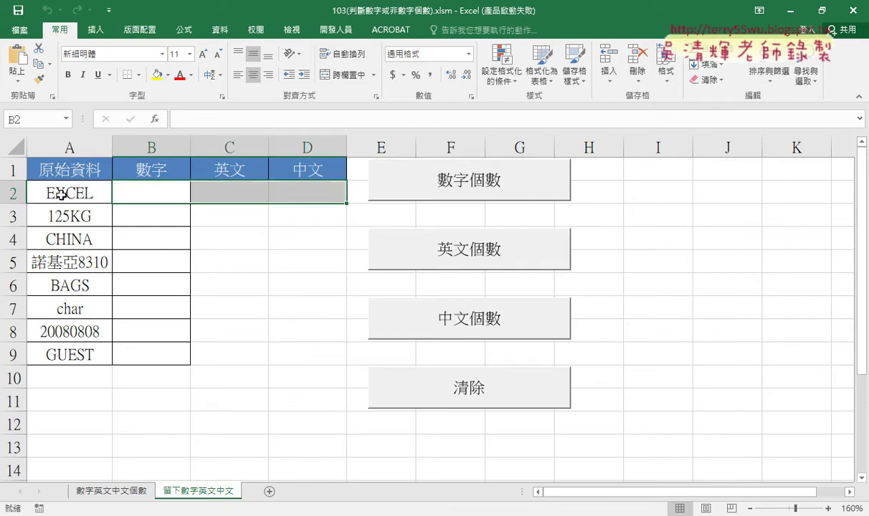
{"action": "left_click", "coordinate": [144, 192]}
{"action": "left_click", "coordinate": [296, 203]}
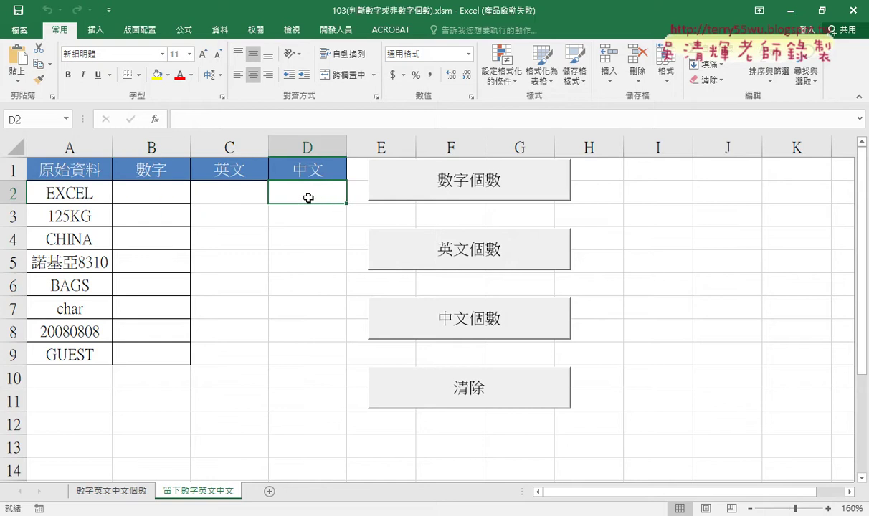
Step: Copy EXCEL from A2 into C2, inspect the 125KG entry in A3, then clear C2
{"action": "left_click", "coordinate": [67, 185]}
{"action": "key", "text": "ctrl+c"}
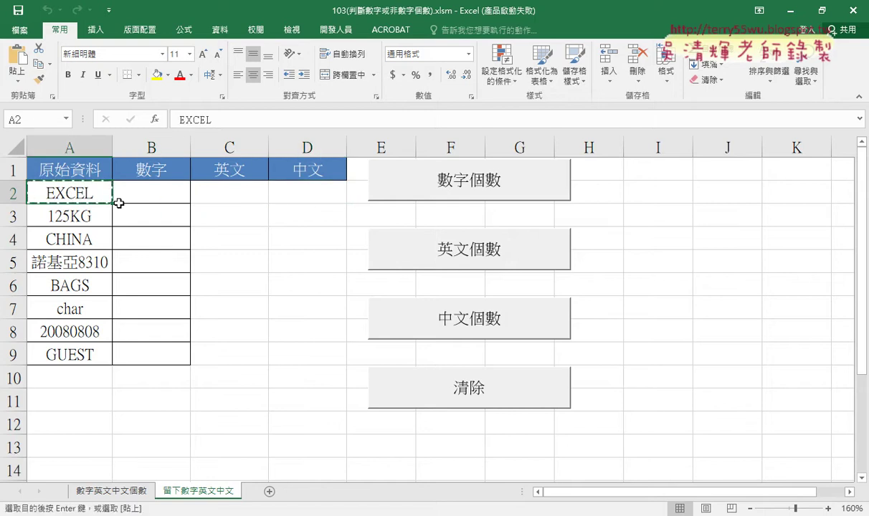
{"action": "left_click", "coordinate": [235, 187]}
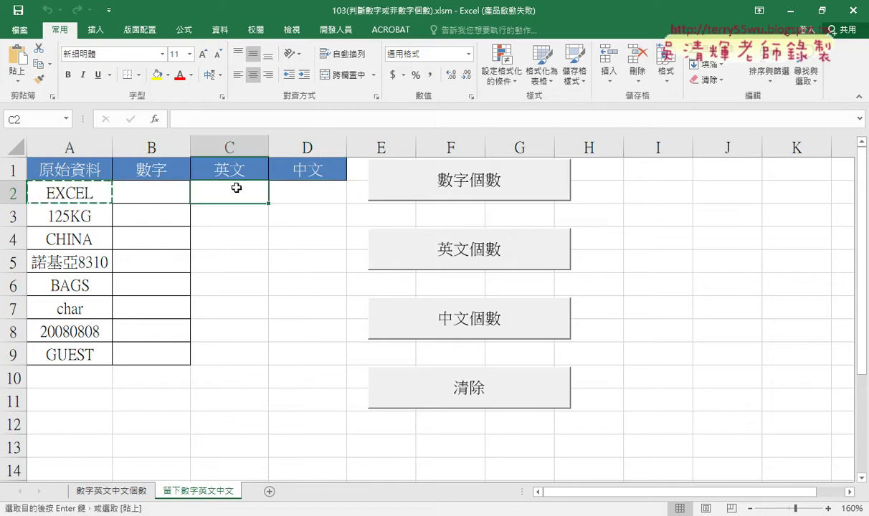
{"action": "key", "text": "ctrl+v"}
{"action": "left_click", "coordinate": [63, 220]}
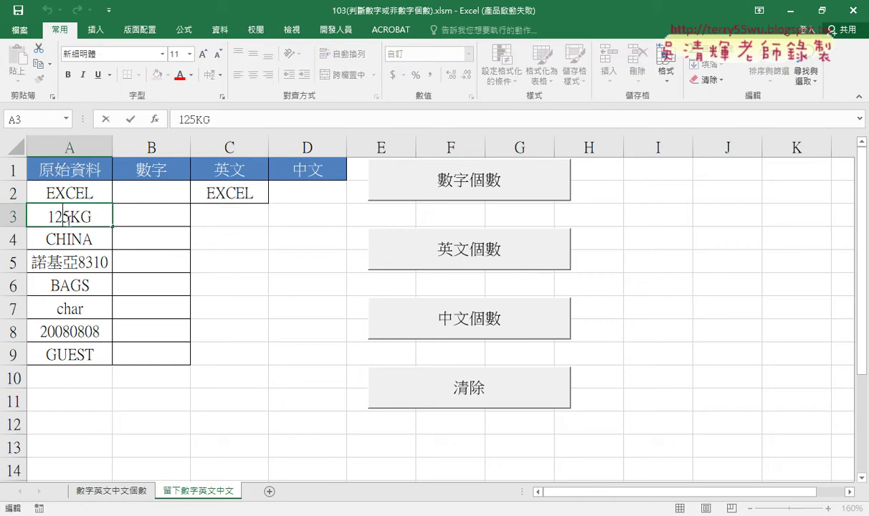
{"action": "double_click", "coordinate": [63, 218]}
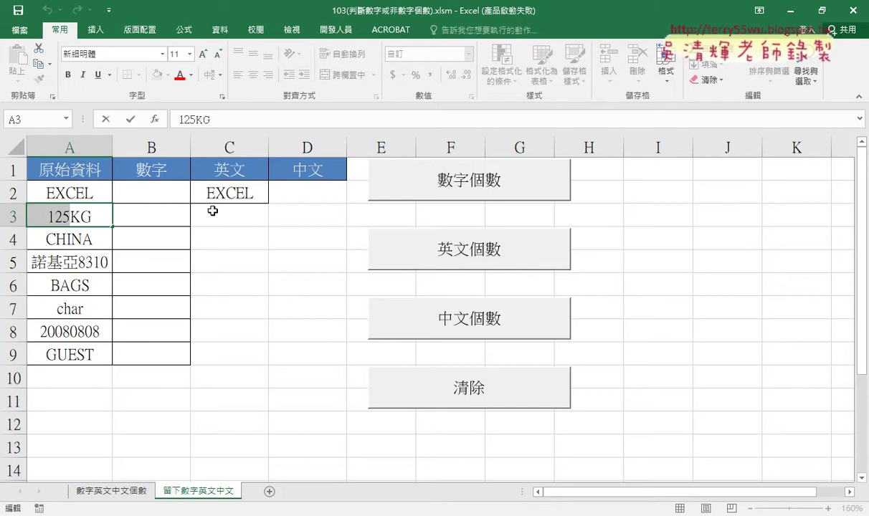
{"action": "left_click", "coordinate": [222, 195]}
{"action": "key", "text": "Delete"}
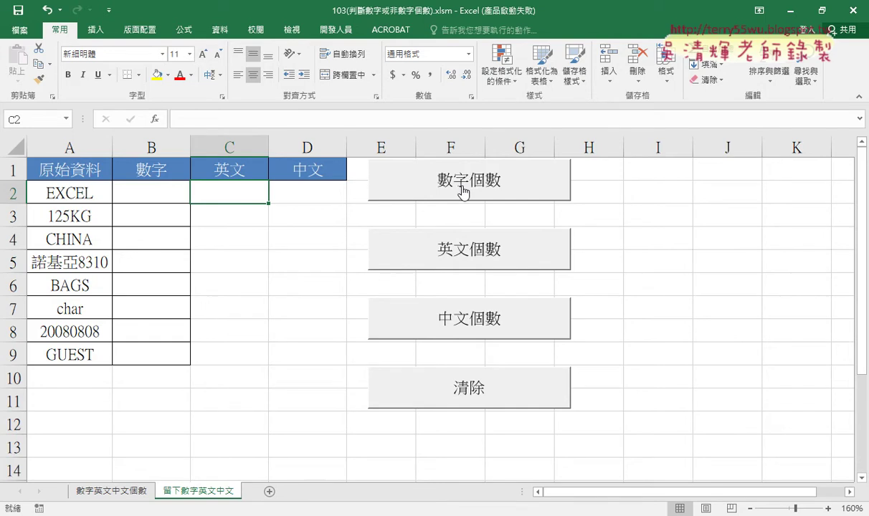
Step: Open the Visual Basic editor as a window over the sheet, with Module1 selected
{"action": "left_click", "coordinate": [331, 31]}
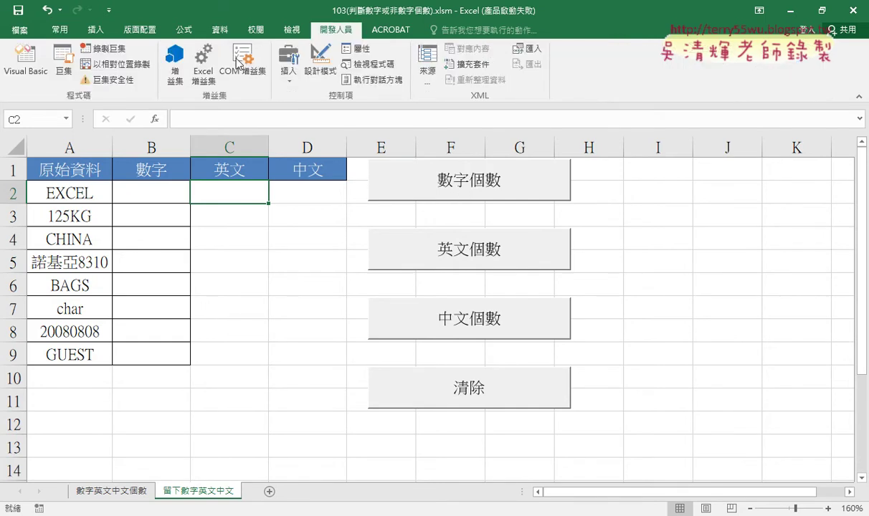
{"action": "left_click", "coordinate": [33, 75]}
{"action": "double_click", "coordinate": [273, 87]}
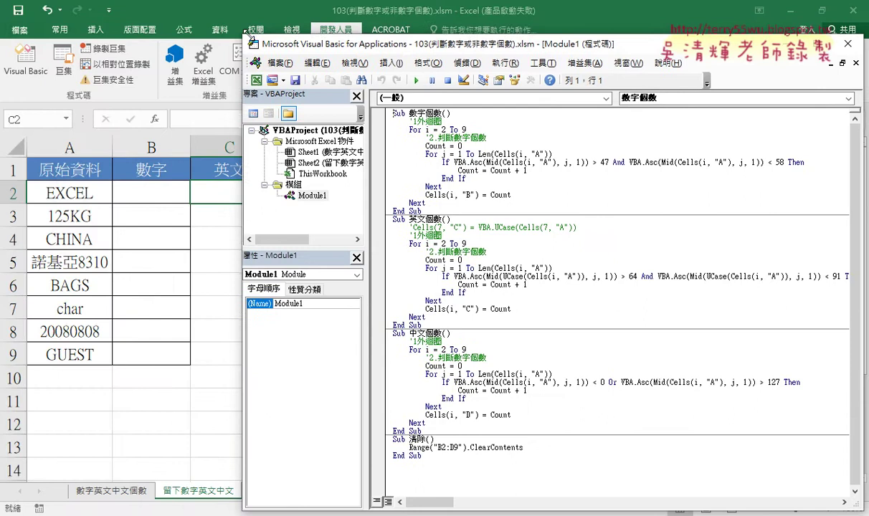
{"action": "left_click_drag", "start_coordinate": [12, 9], "coordinate": [258, 43]}
{"action": "left_click", "coordinate": [313, 195]}
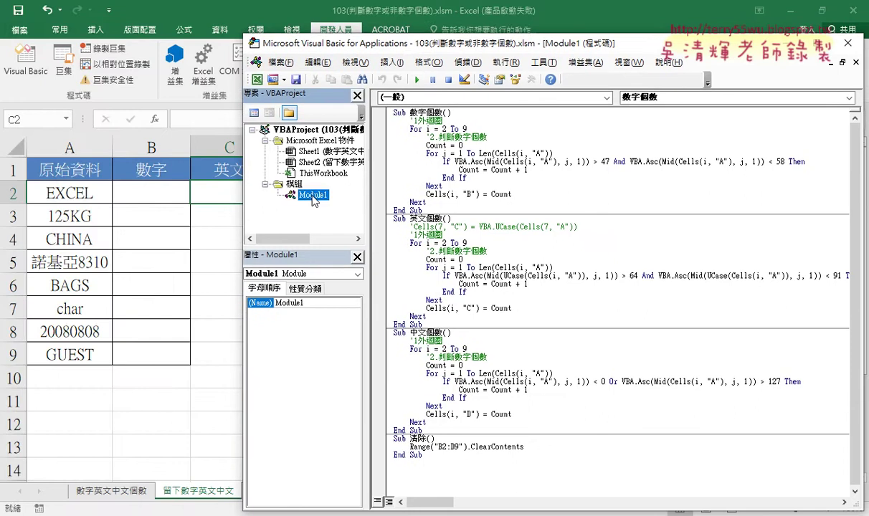
Step: Enlarge the code font size in the Editor Format options
{"action": "left_click", "coordinate": [542, 63]}
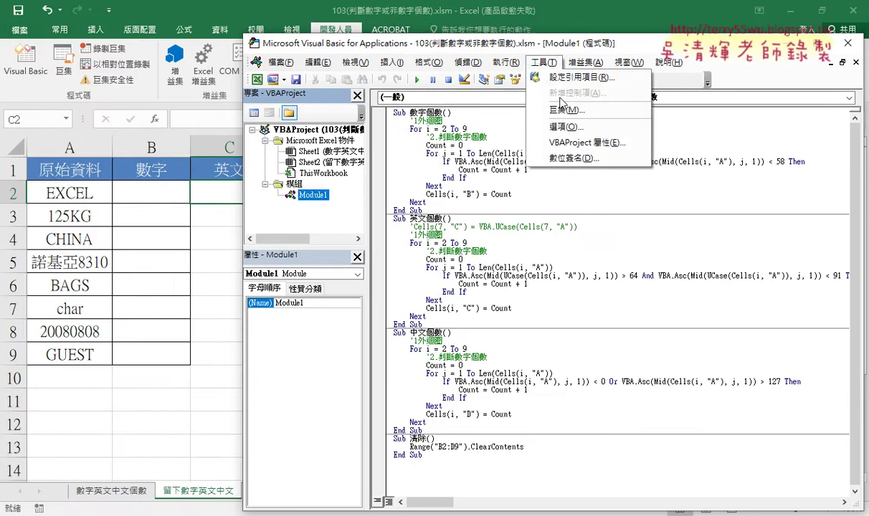
{"action": "left_click", "coordinate": [565, 126]}
{"action": "left_click", "coordinate": [350, 131]}
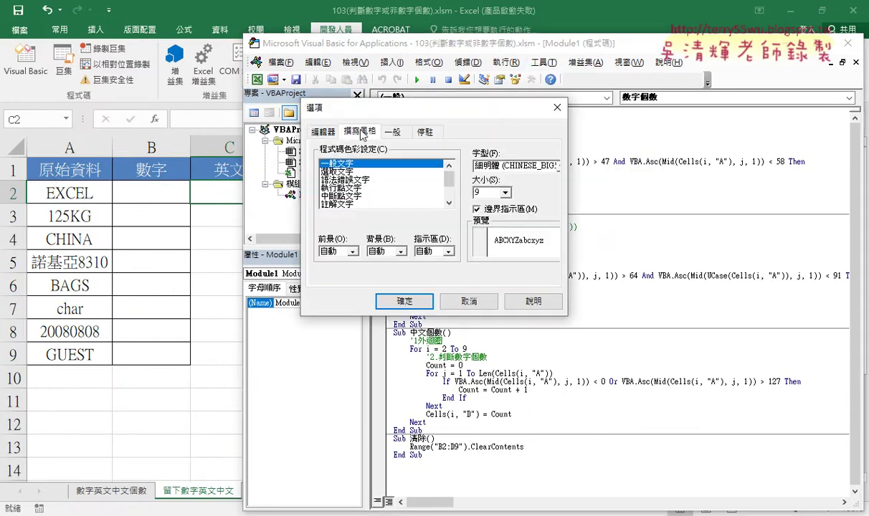
{"action": "left_click", "coordinate": [506, 192]}
{"action": "left_click", "coordinate": [460, 227]}
{"action": "left_click", "coordinate": [404, 301]}
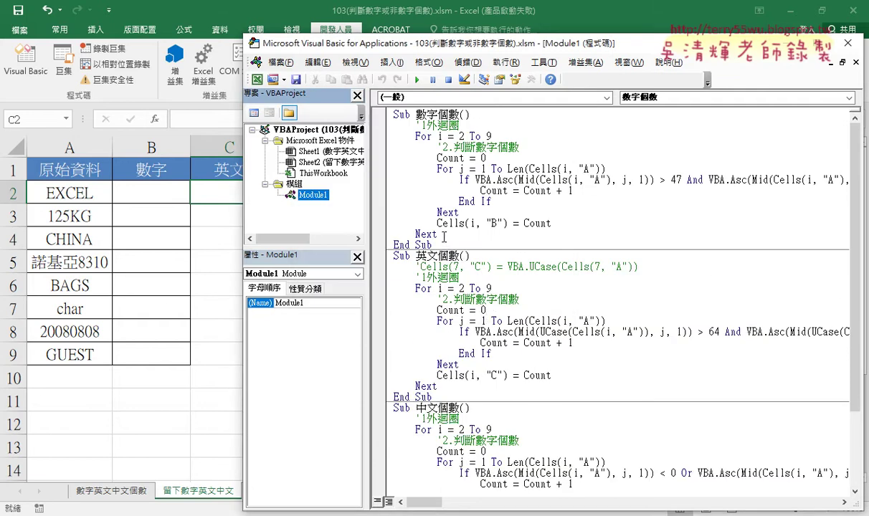
Step: Copy the 數字個數 procedure and paste a duplicate below the 清除 procedure
{"action": "mouse_move", "coordinate": [387, 45]}
{"action": "left_mouse_down"}
{"action": "mouse_move", "coordinate": [387, 35]}
{"action": "mouse_move", "coordinate": [407, 36]}
{"action": "left_mouse_up"}
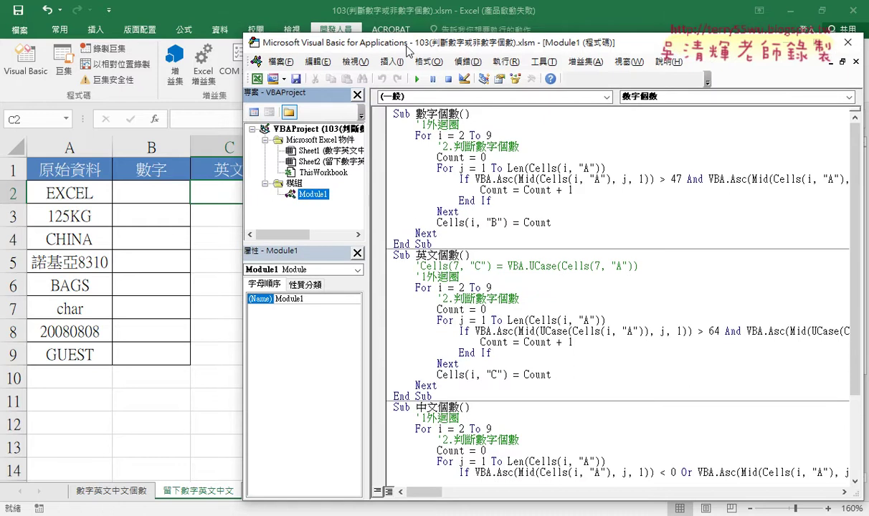
{"action": "double_click", "coordinate": [433, 114]}
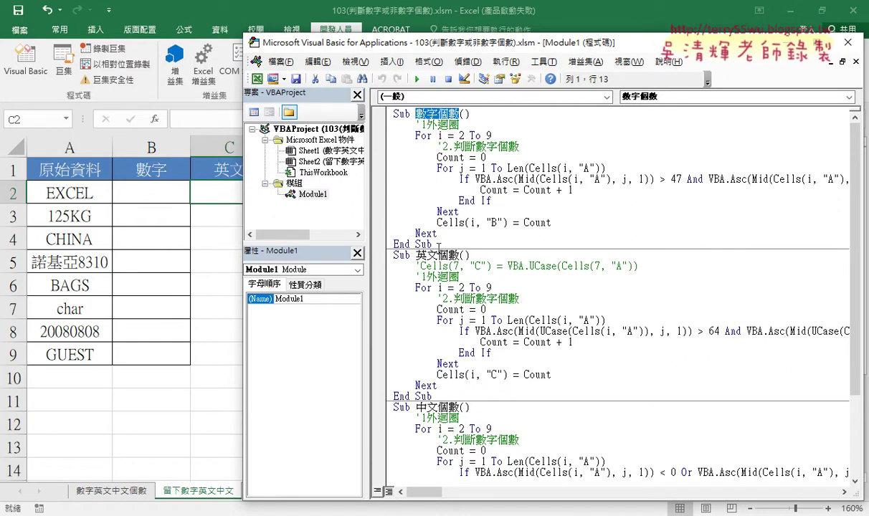
{"action": "left_click_drag", "start_coordinate": [433, 244], "coordinate": [393, 114]}
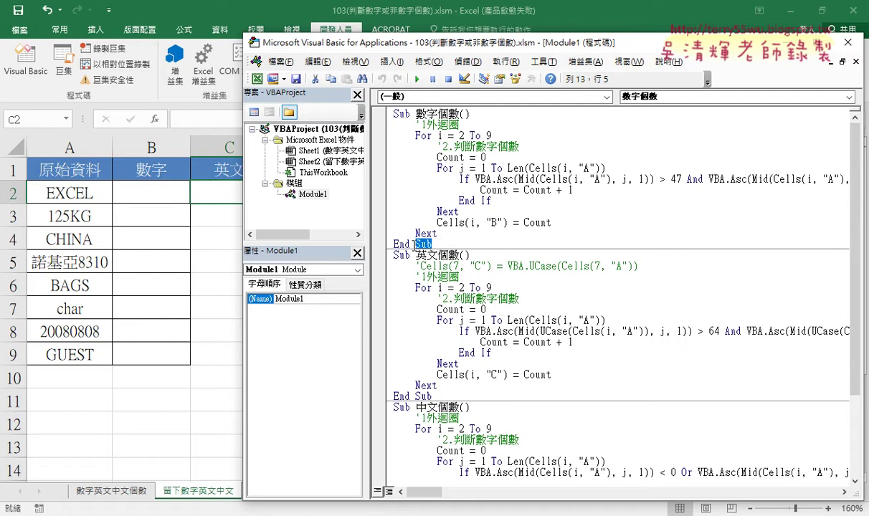
{"action": "right_click", "coordinate": [441, 164]}
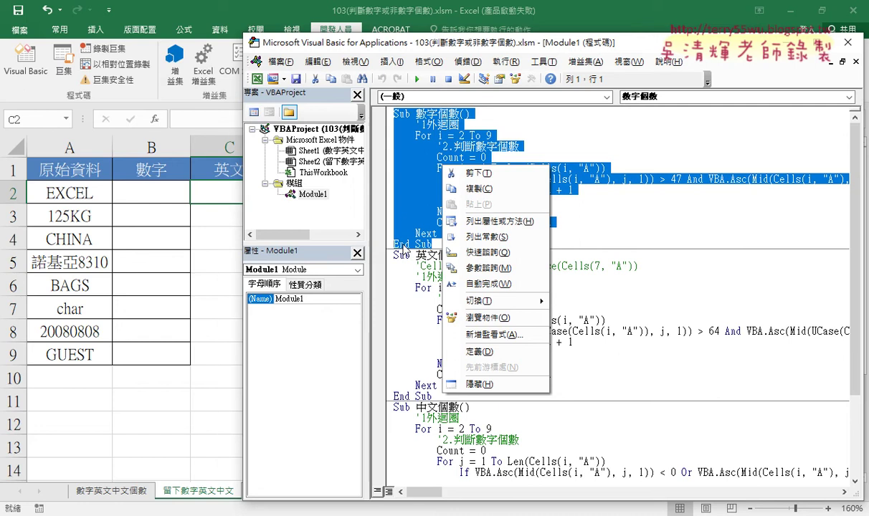
{"action": "left_click", "coordinate": [480, 191]}
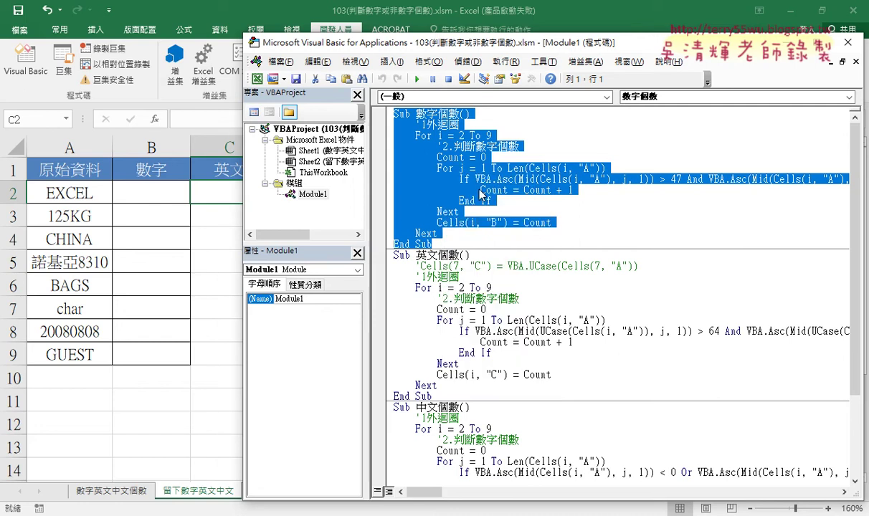
{"action": "scroll", "coordinate": [446, 244], "scroll_direction": "down", "scroll_amount": 3}
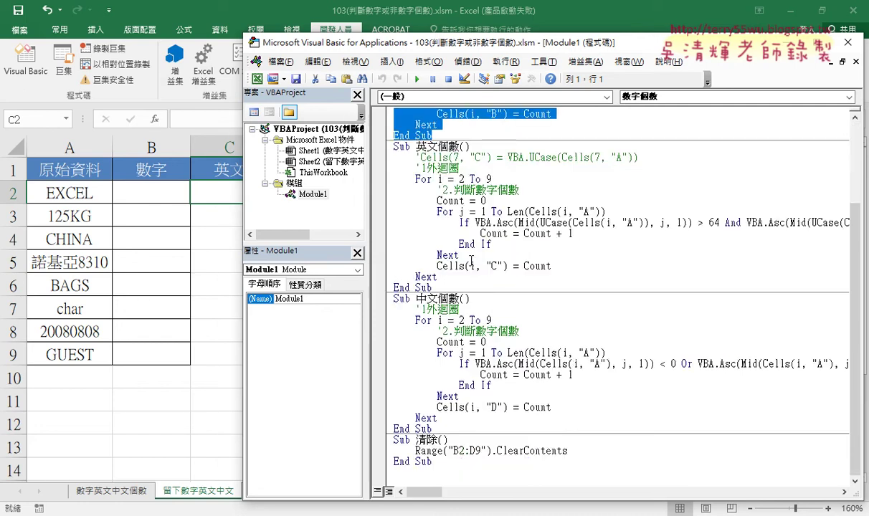
{"action": "left_click", "coordinate": [413, 485]}
{"action": "key", "text": "Return"}
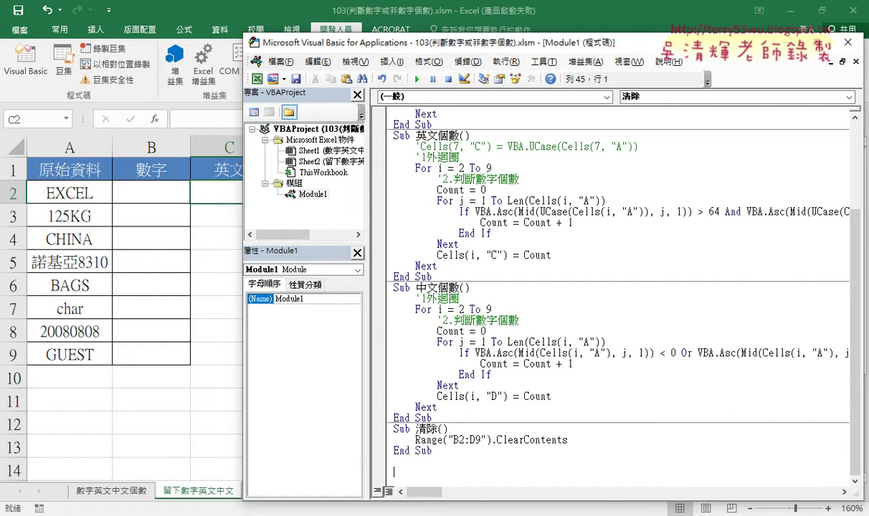
{"action": "key", "text": "ctrl+v"}
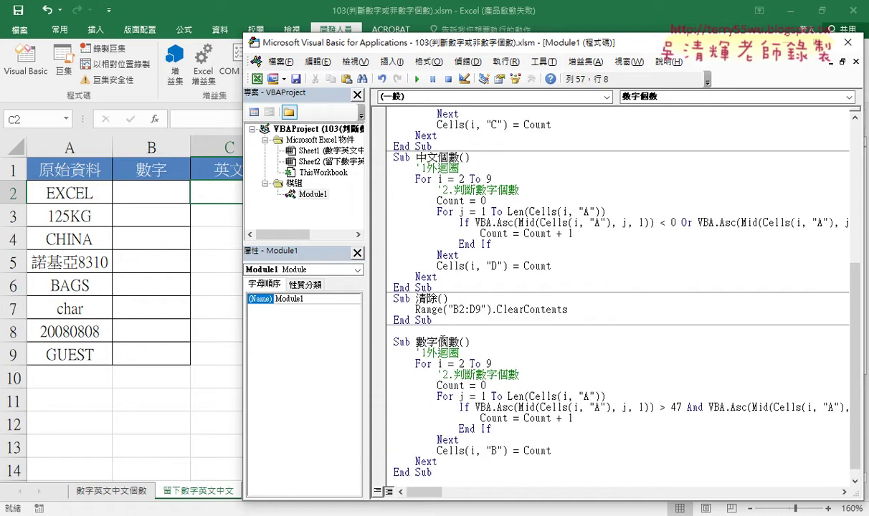
Step: Rename the duplicated procedure to 留下數字 and move the editor window up
{"action": "left_click_drag", "start_coordinate": [438, 342], "coordinate": [459, 342]}
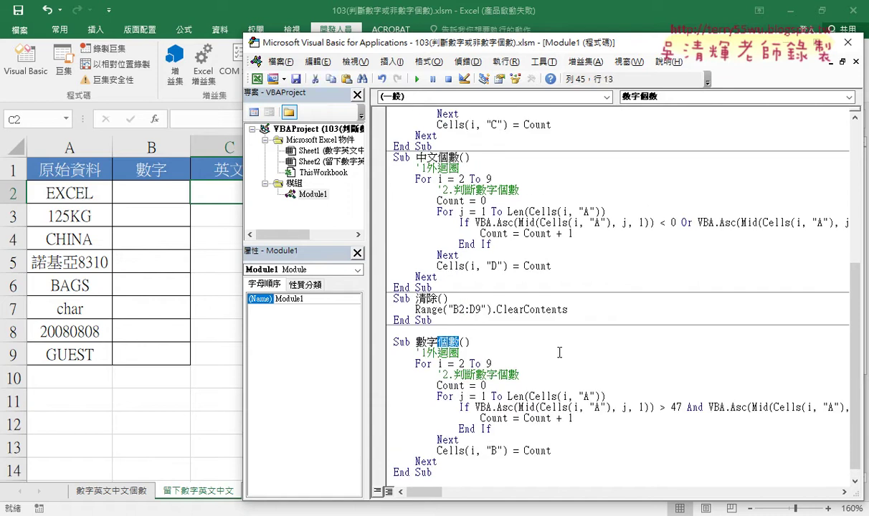
{"action": "key", "text": "Delete"}
{"action": "key", "text": "Left"}
{"action": "key", "text": "Left"}
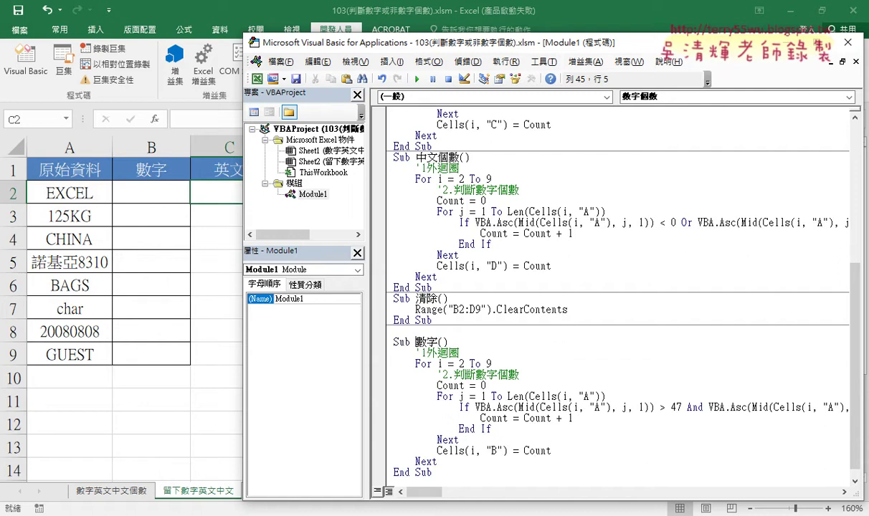
{"action": "mouse_move", "coordinate": [149, 515]}
{"action": "type", "text": "留下數字"}
{"action": "left_click", "coordinate": [460, 342]}
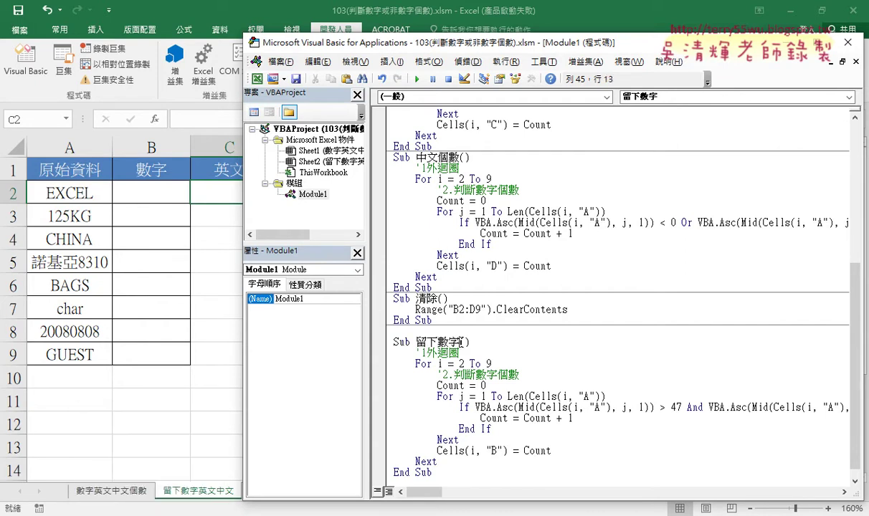
{"action": "left_click_drag", "start_coordinate": [462, 341], "coordinate": [416, 342]}
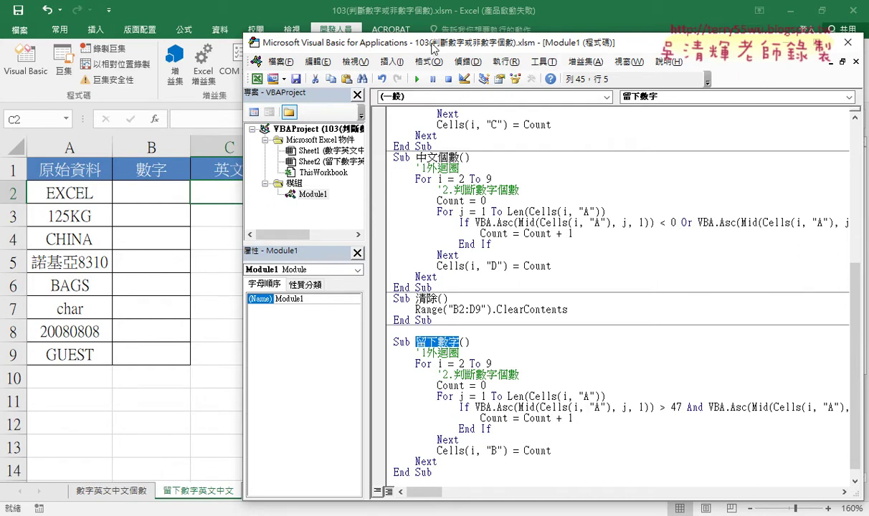
{"action": "left_click_drag", "start_coordinate": [434, 47], "coordinate": [419, 29]}
{"action": "left_click_drag", "start_coordinate": [353, 172], "coordinate": [325, 176]}
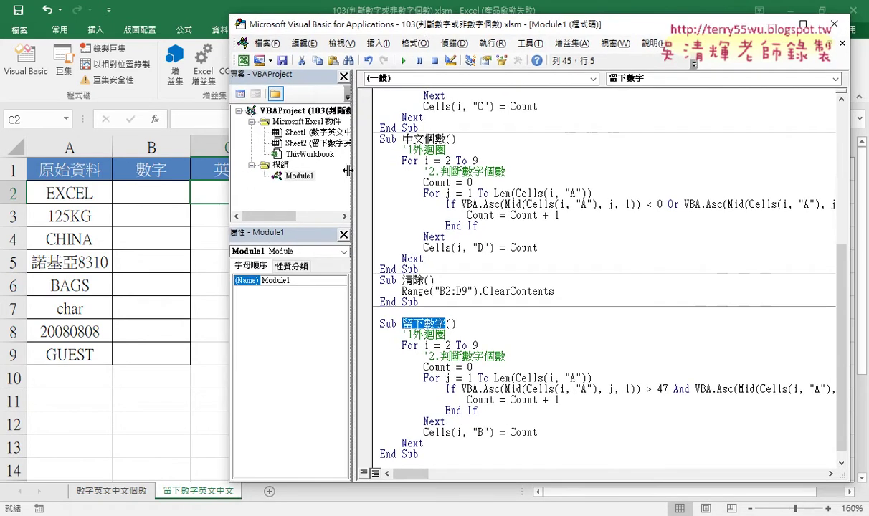
{"action": "left_click", "coordinate": [425, 345]}
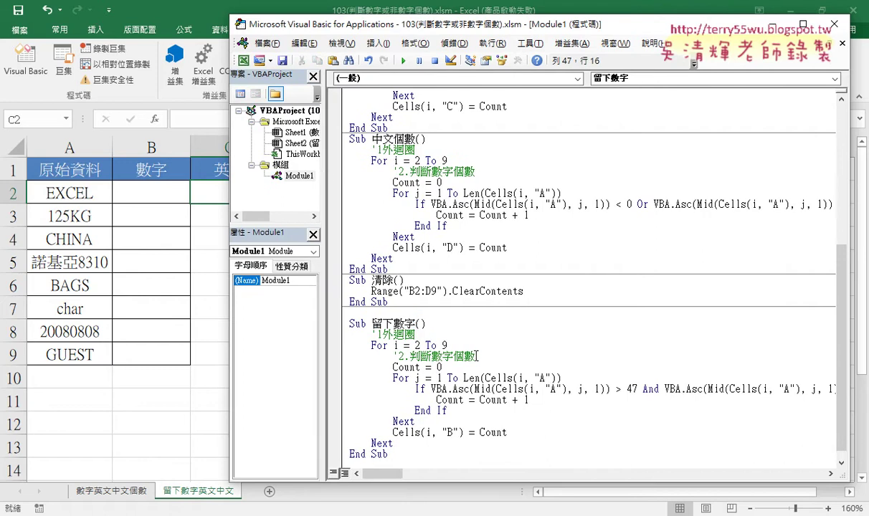
{"action": "scroll", "coordinate": [476, 356], "scroll_direction": "down", "scroll_amount": 1}
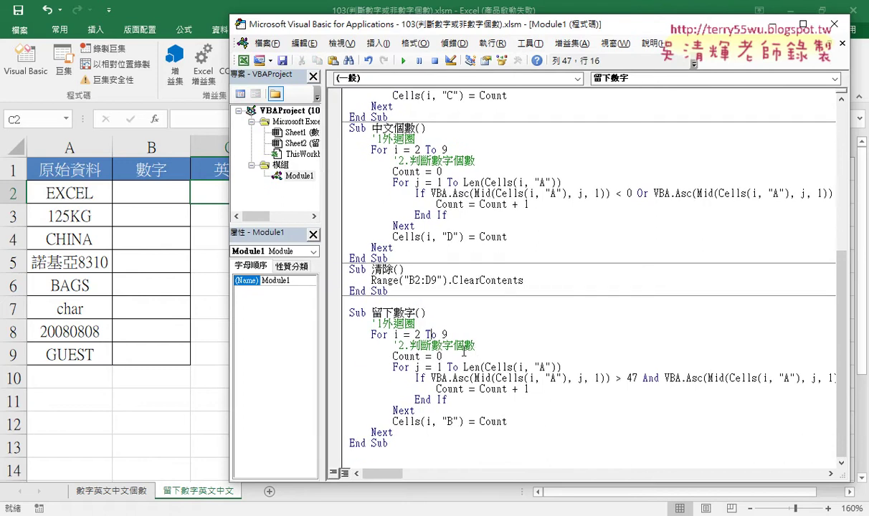
{"action": "left_click", "coordinate": [341, 356]}
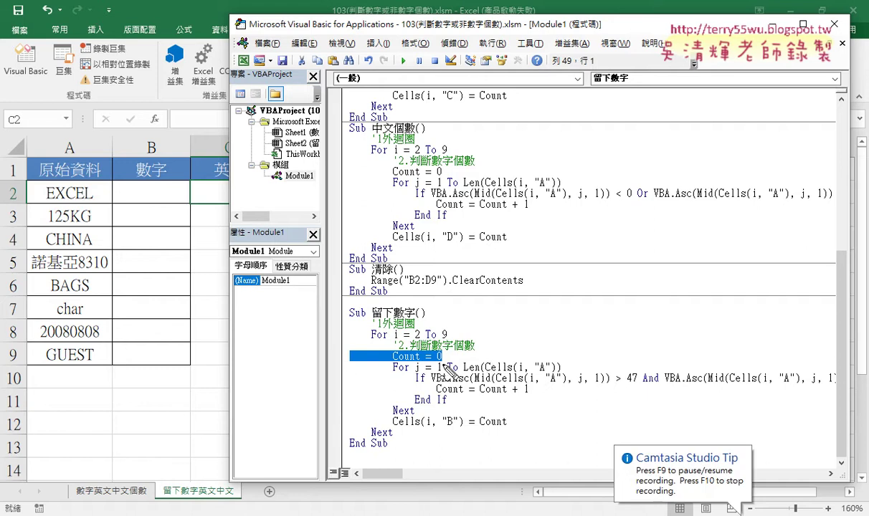
{"action": "left_click_drag", "start_coordinate": [445, 365], "coordinate": [453, 361]}
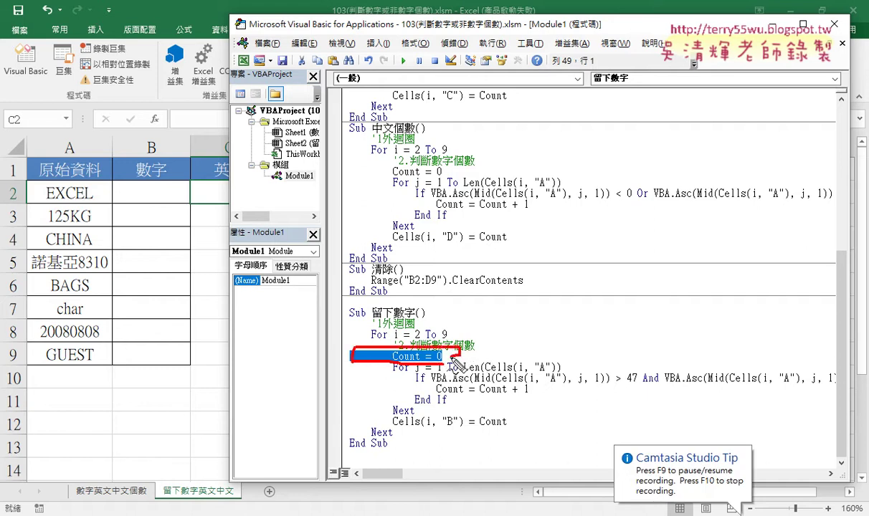
{"action": "mouse_move", "coordinate": [529, 394]}
{"action": "left_mouse_down"}
{"action": "mouse_move", "coordinate": [439, 388]}
{"action": "mouse_move", "coordinate": [531, 393]}
{"action": "left_mouse_up"}
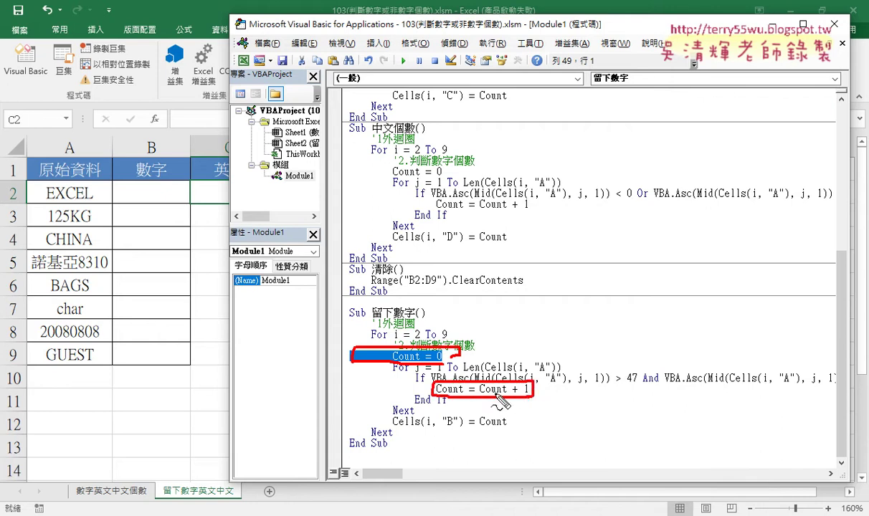
{"action": "left_click_drag", "start_coordinate": [505, 428], "coordinate": [507, 424]}
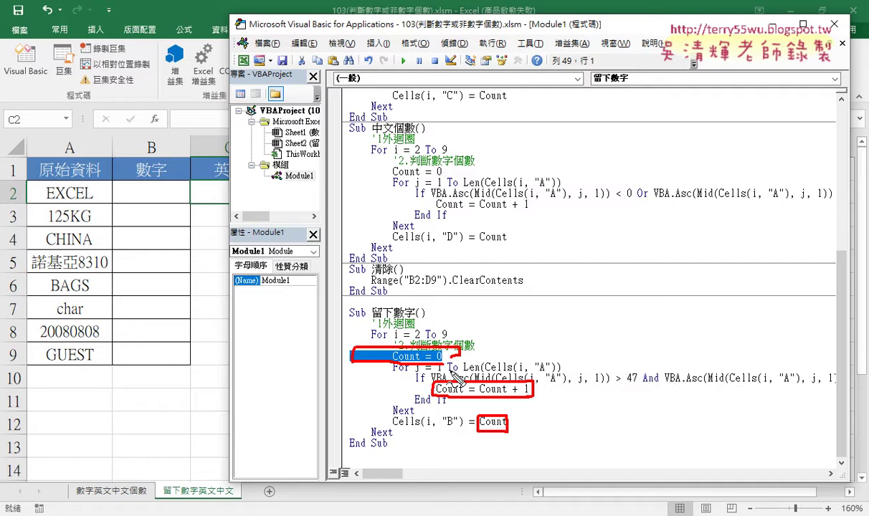
{"action": "key", "text": "Escape"}
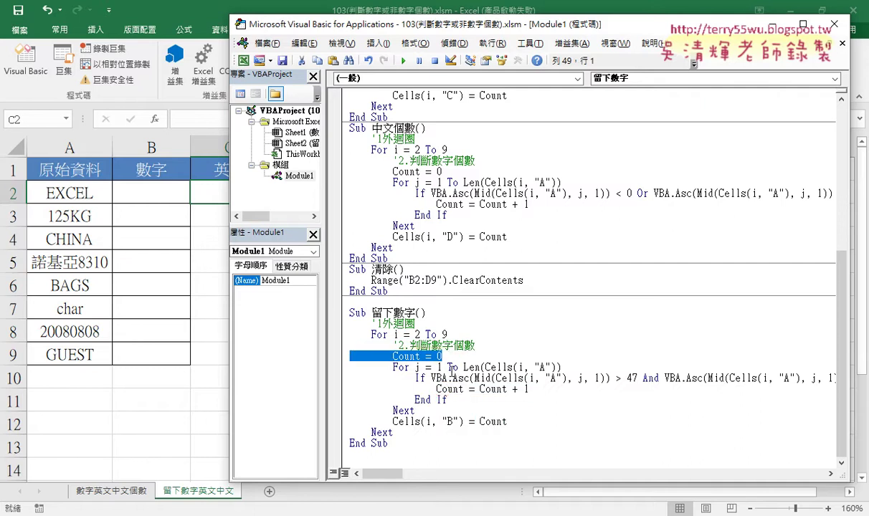
{"action": "left_click_drag", "start_coordinate": [442, 357], "coordinate": [394, 358]}
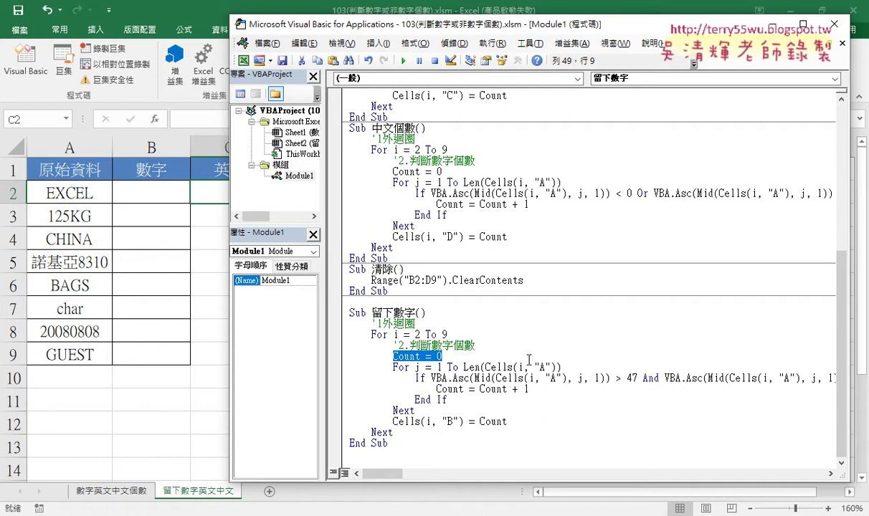
Step: Enter S = "" in place of the Count = 0 reset line
{"action": "type", "text": "S"}
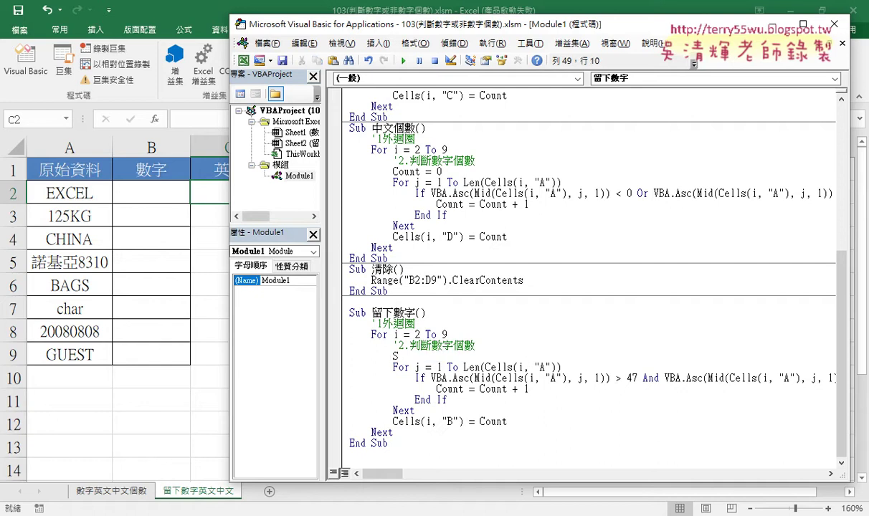
{"action": "type", "text": "ㄦ"}
{"action": "key", "text": "BackSpace"}
{"action": "type", "text": "="}
{"action": "key", "text": "Down"}
Step: Select the variable S, the S = "" statement and the Count = Count + 1 line
{"action": "double_click", "coordinate": [395, 356]}
{"action": "double_click", "coordinate": [420, 356]}
{"action": "left_click_drag", "start_coordinate": [529, 390], "coordinate": [479, 391]}
{"action": "double_click", "coordinate": [395, 356]}
{"action": "left_click_drag", "start_coordinate": [393, 356], "coordinate": [426, 357]}
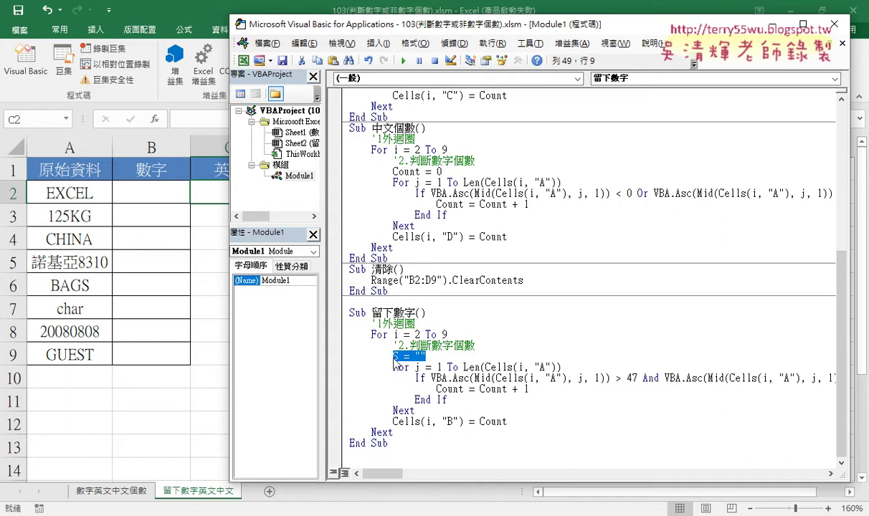
{"action": "double_click", "coordinate": [395, 356]}
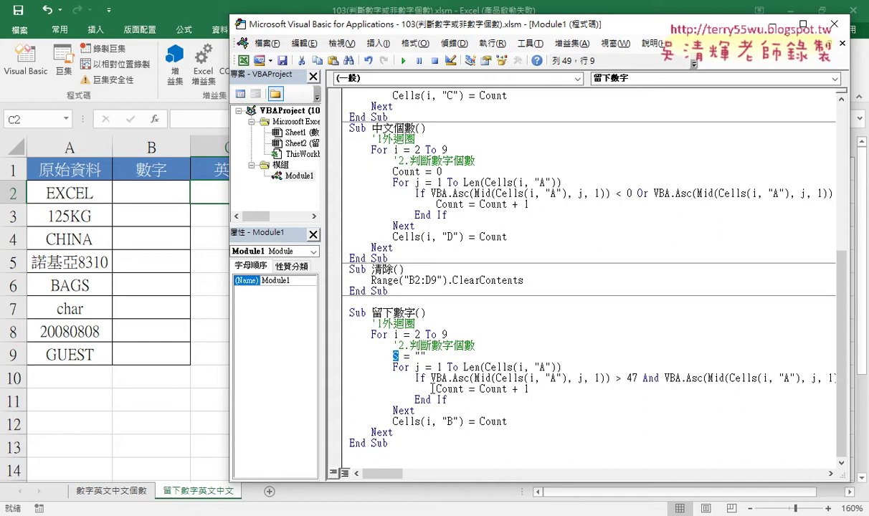
{"action": "left_click_drag", "start_coordinate": [435, 389], "coordinate": [529, 389]}
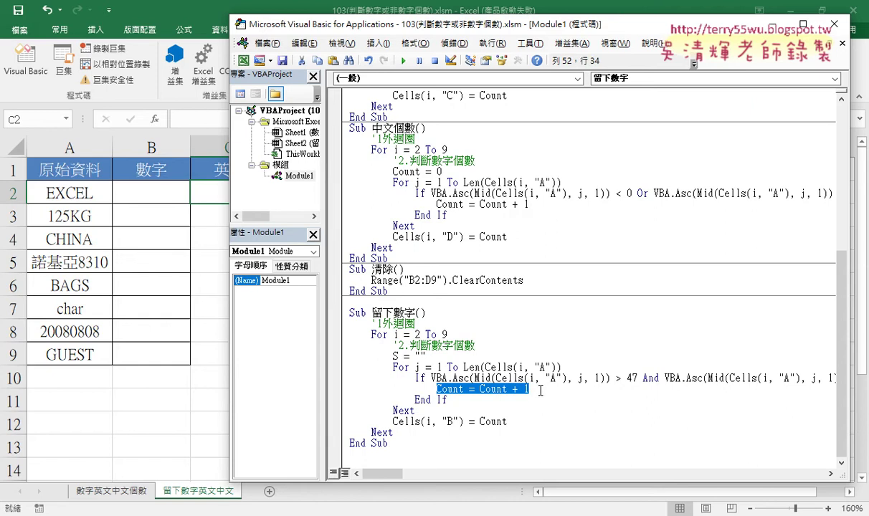
Step: Comment out Count = Count + 1 and start an unfinished S=S & line beneath it
{"action": "left_click", "coordinate": [469, 388]}
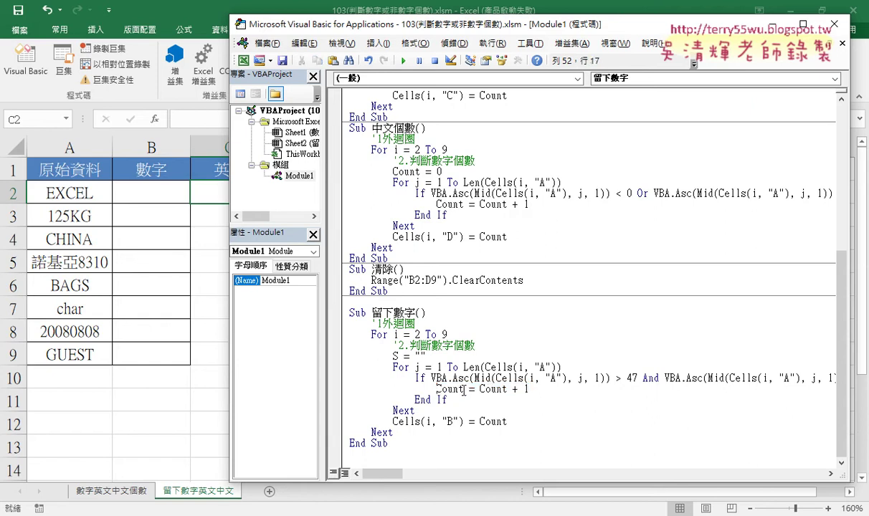
{"action": "left_click", "coordinate": [443, 388]}
{"action": "type", "text": "'"}
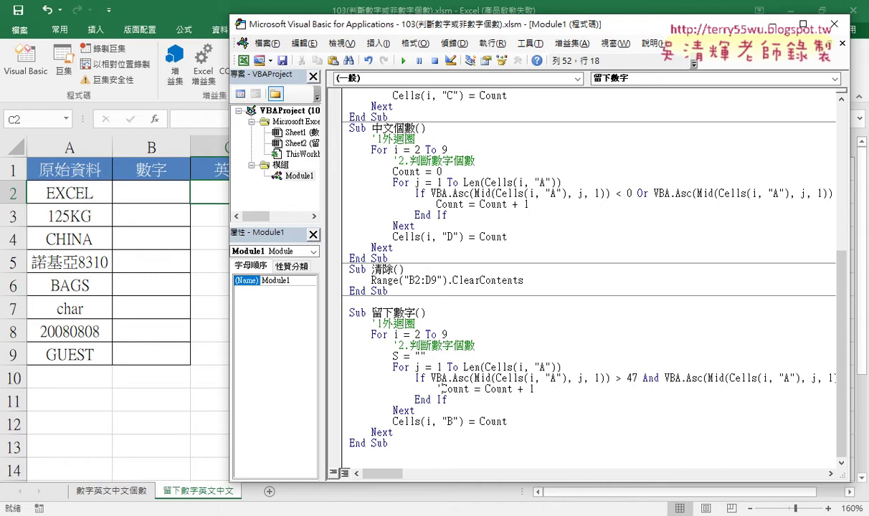
{"action": "key", "text": "Return"}
{"action": "type", "text": "S="}
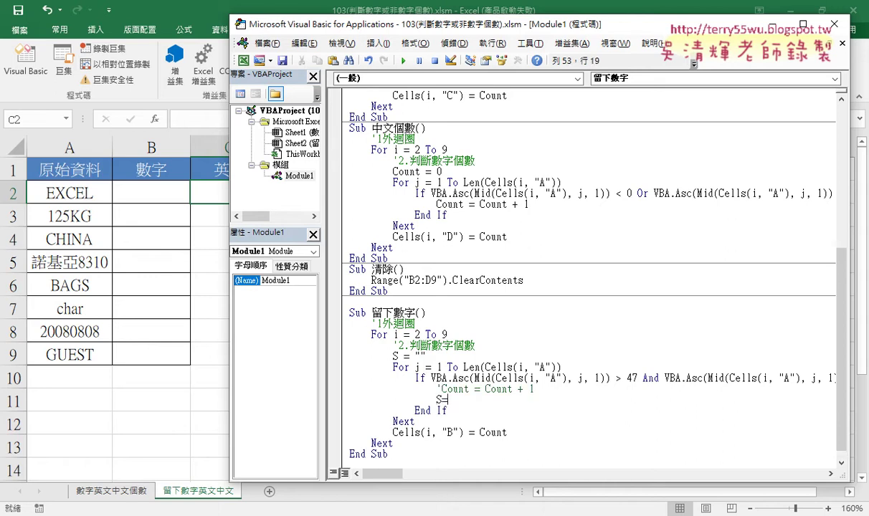
{"action": "type", "text": "S &"}
{"action": "key", "text": "Down"}
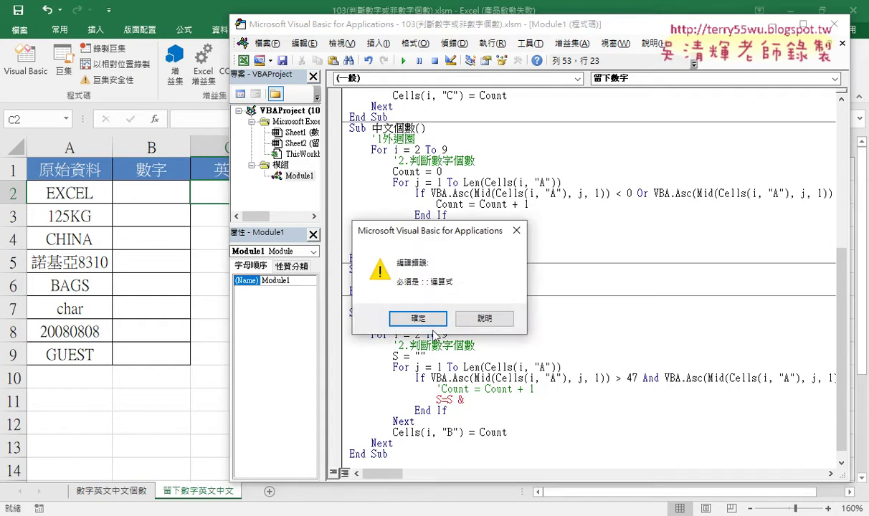
Step: Dismiss the compile error and copy Mid(Cells(i, "A"), j, 1) after S=S &
{"action": "key", "text": "Return"}
{"action": "left_click_drag", "start_coordinate": [475, 378], "coordinate": [606, 382]}
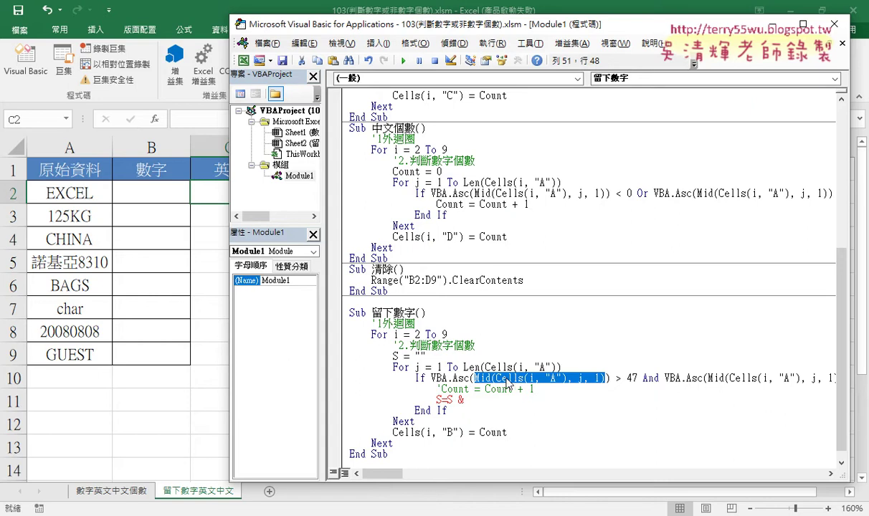
{"action": "mouse_move", "coordinate": [498, 382]}
{"action": "left_mouse_down"}
{"action": "mouse_move", "coordinate": [480, 386]}
{"action": "mouse_move", "coordinate": [524, 374]}
{"action": "mouse_move", "coordinate": [516, 387]}
{"action": "mouse_move", "coordinate": [552, 383]}
{"action": "left_mouse_up"}
{"action": "mouse_move", "coordinate": [75, 203]}
{"action": "left_mouse_down"}
{"action": "mouse_move", "coordinate": [37, 186]}
{"action": "mouse_move", "coordinate": [56, 203]}
{"action": "left_mouse_up"}
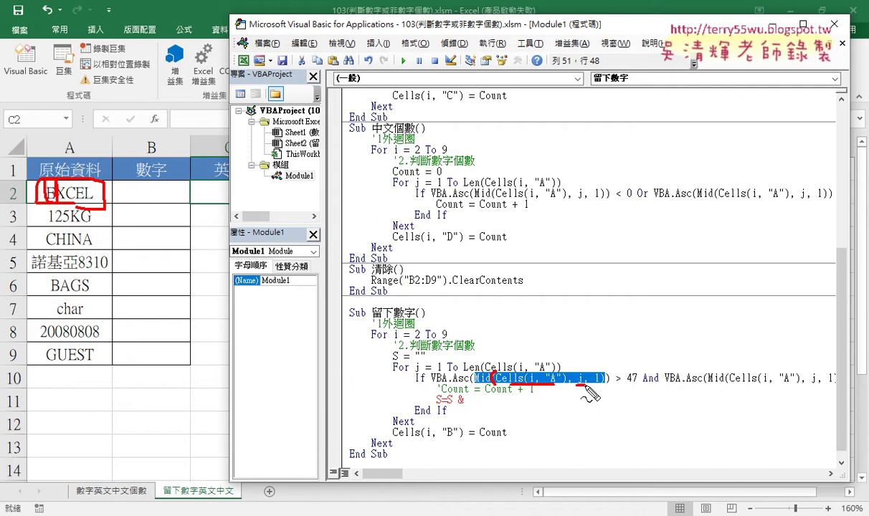
{"action": "mouse_move", "coordinate": [578, 386]}
{"action": "left_mouse_down"}
{"action": "mouse_move", "coordinate": [602, 384]}
{"action": "mouse_move", "coordinate": [496, 407]}
{"action": "left_mouse_up"}
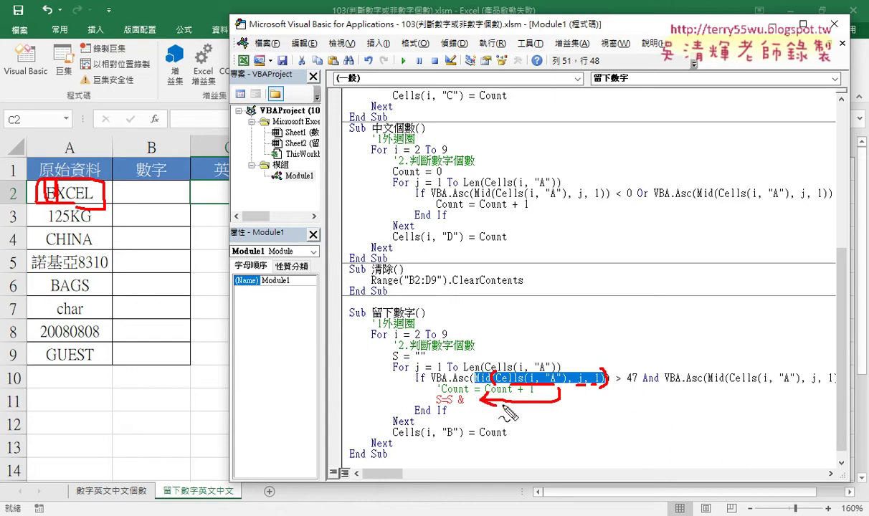
{"action": "key", "text": "Escape"}
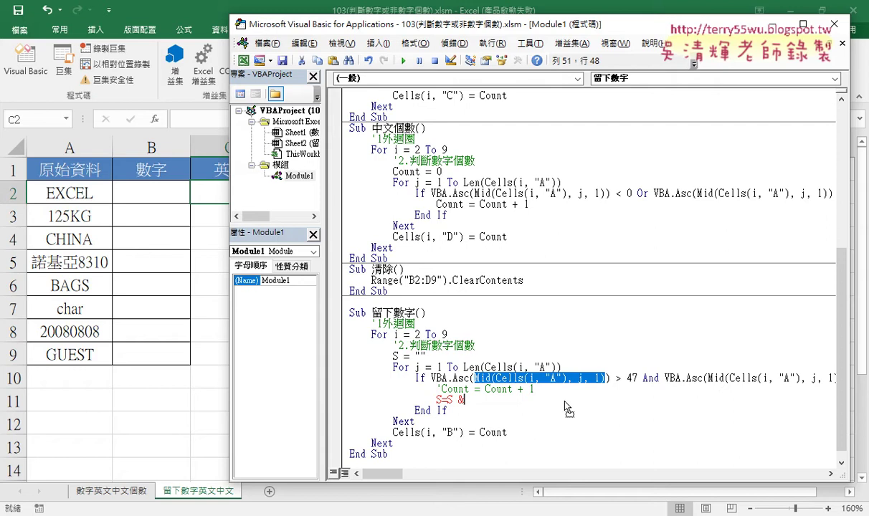
{"action": "left_click_drag", "start_coordinate": [565, 402], "coordinate": [464, 399]}
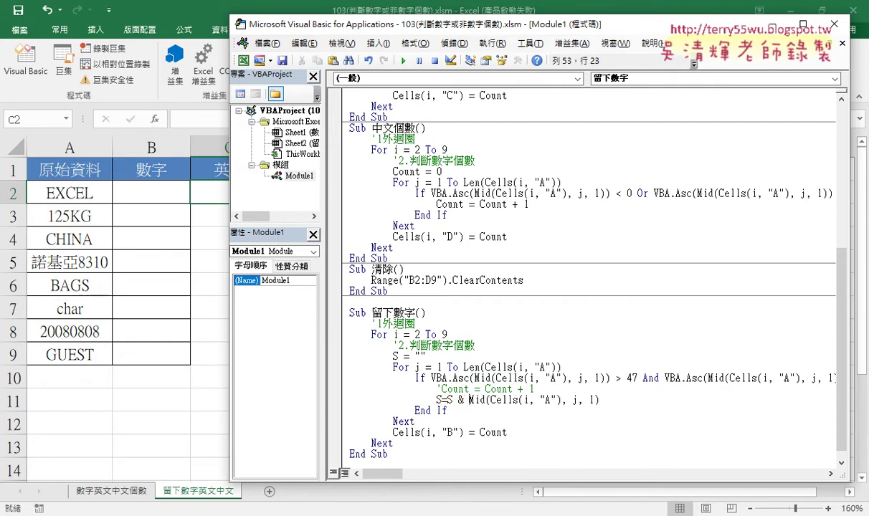
{"action": "left_click_drag", "start_coordinate": [490, 399], "coordinate": [563, 403]}
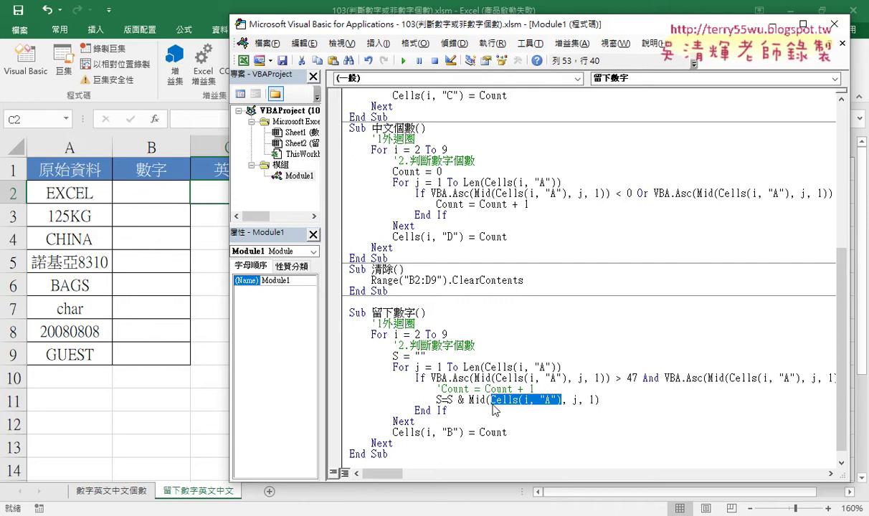
Step: Change Cells(i, "B") = Count to Cells(i, "B") = S
{"action": "left_click", "coordinate": [536, 399]}
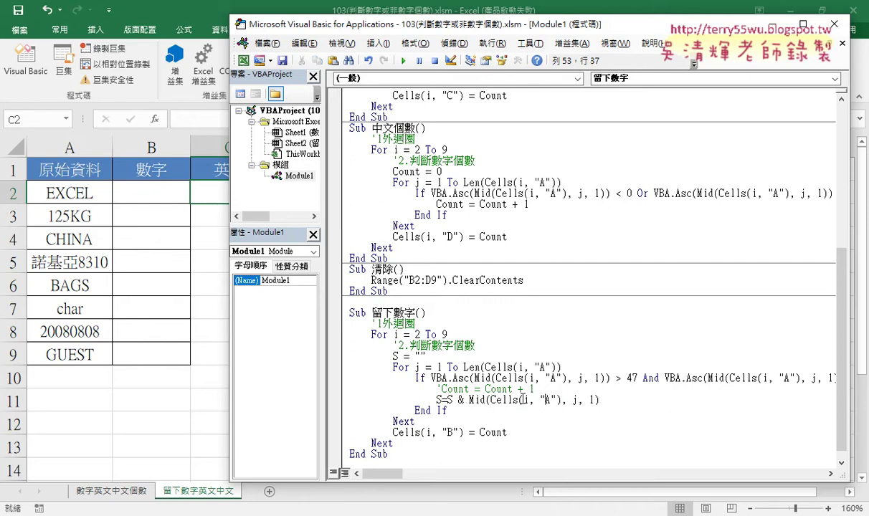
{"action": "double_click", "coordinate": [522, 399]}
{"action": "double_click", "coordinate": [559, 399]}
{"action": "left_click", "coordinate": [616, 402]}
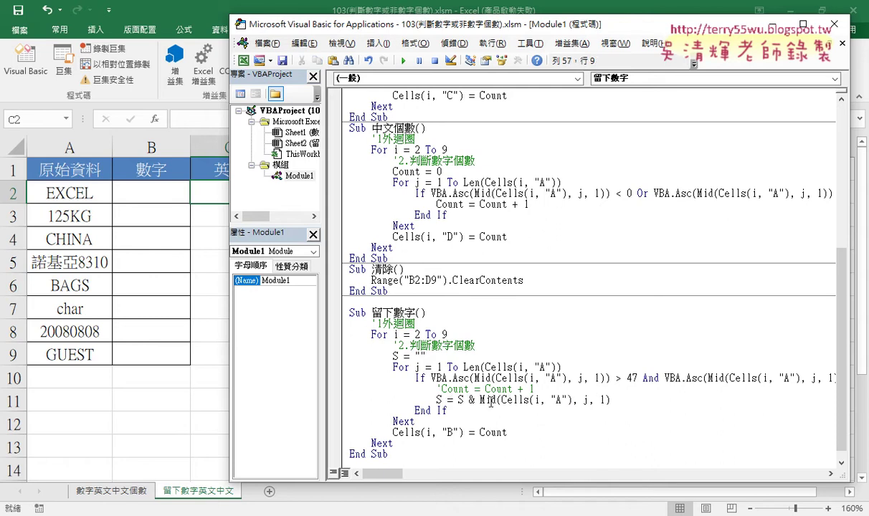
{"action": "mouse_move", "coordinate": [479, 399]}
{"action": "left_mouse_down"}
{"action": "mouse_move", "coordinate": [621, 406]}
{"action": "mouse_move", "coordinate": [614, 401]}
{"action": "left_mouse_up"}
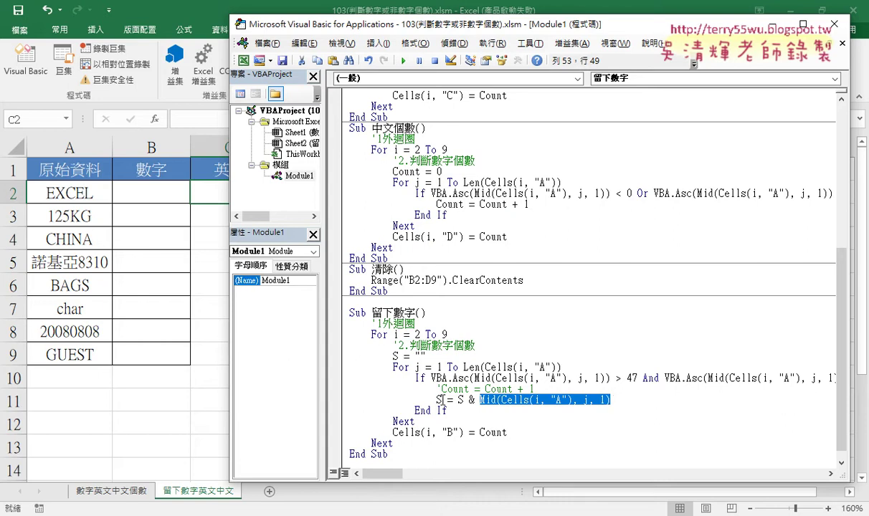
{"action": "left_click_drag", "start_coordinate": [512, 432], "coordinate": [479, 432]}
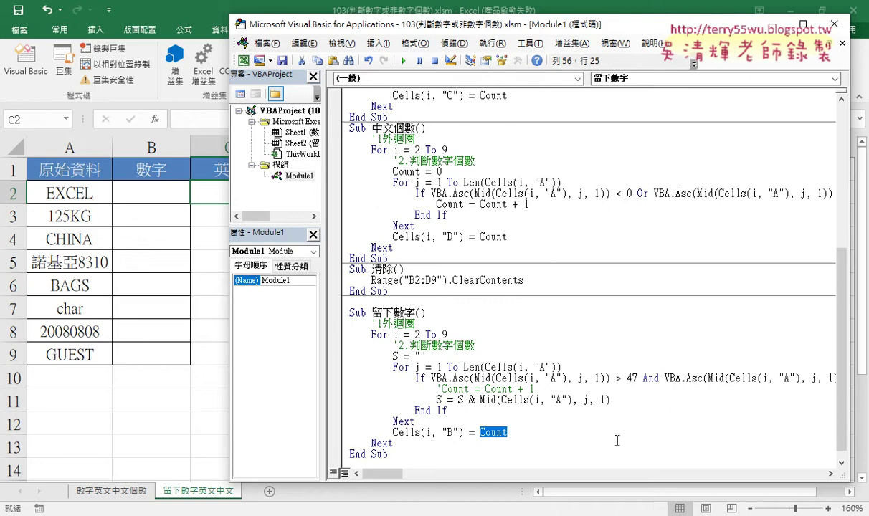
{"action": "type", "text": "S"}
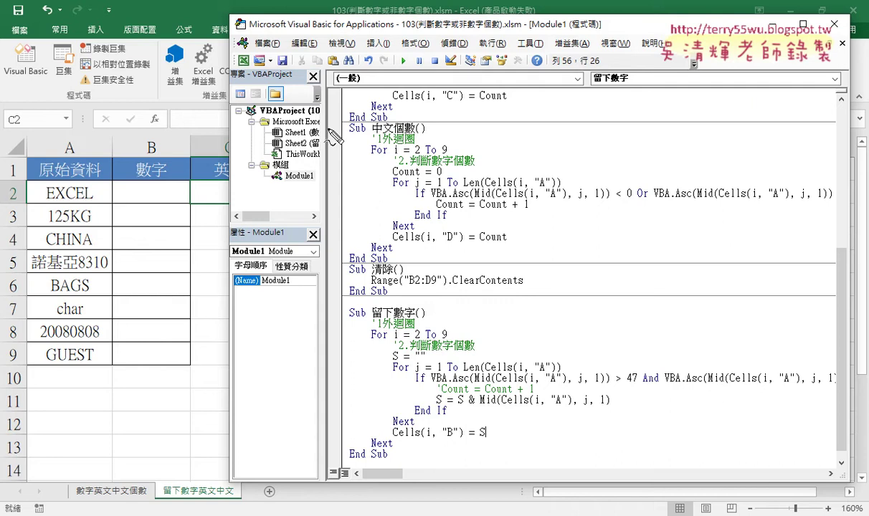
{"action": "left_click_drag", "start_coordinate": [332, 133], "coordinate": [327, 306]}
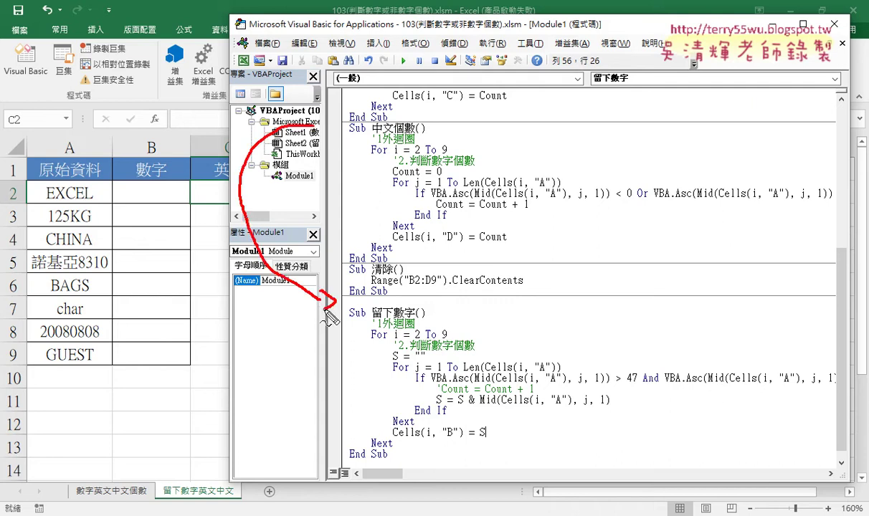
{"action": "left_click_drag", "start_coordinate": [374, 315], "coordinate": [409, 315]}
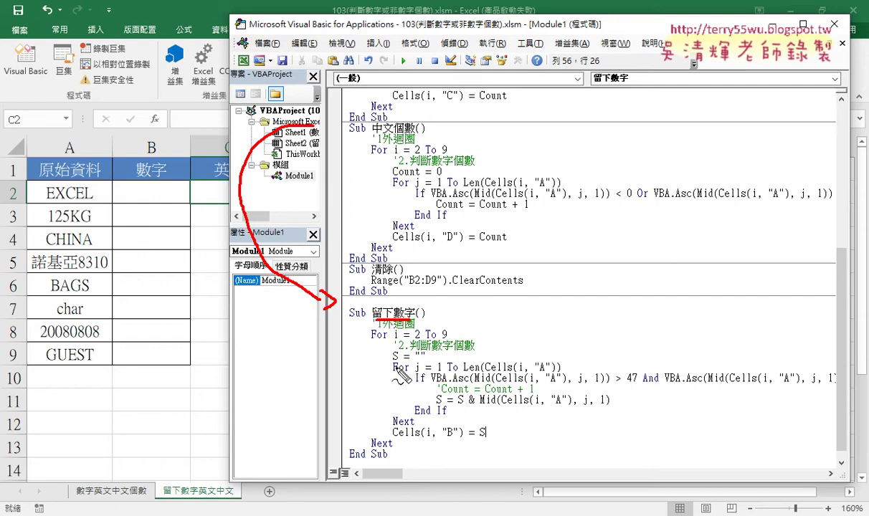
{"action": "left_click_drag", "start_coordinate": [392, 365], "coordinate": [428, 364]}
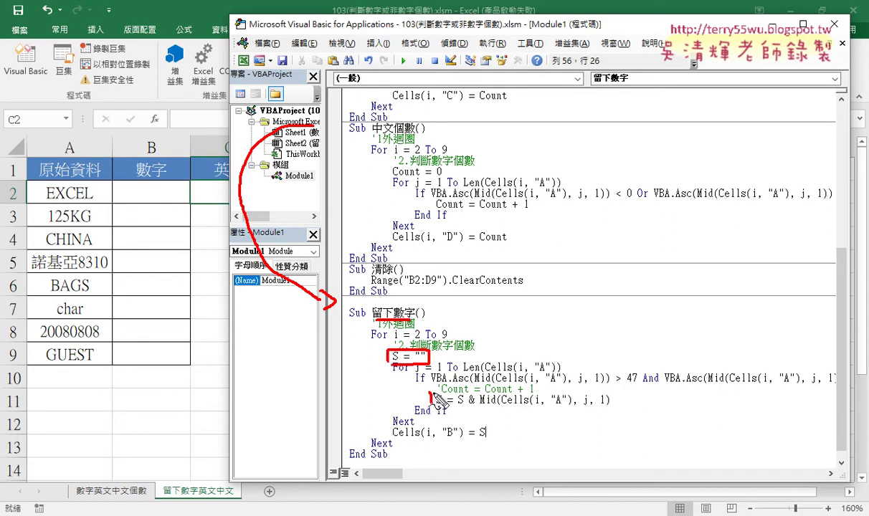
{"action": "left_click_drag", "start_coordinate": [432, 394], "coordinate": [611, 394]}
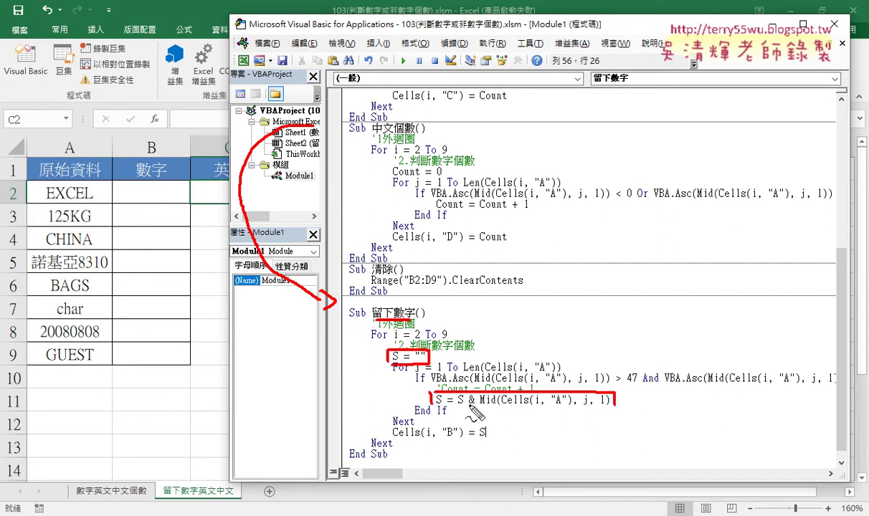
{"action": "left_click_drag", "start_coordinate": [436, 396], "coordinate": [598, 413]}
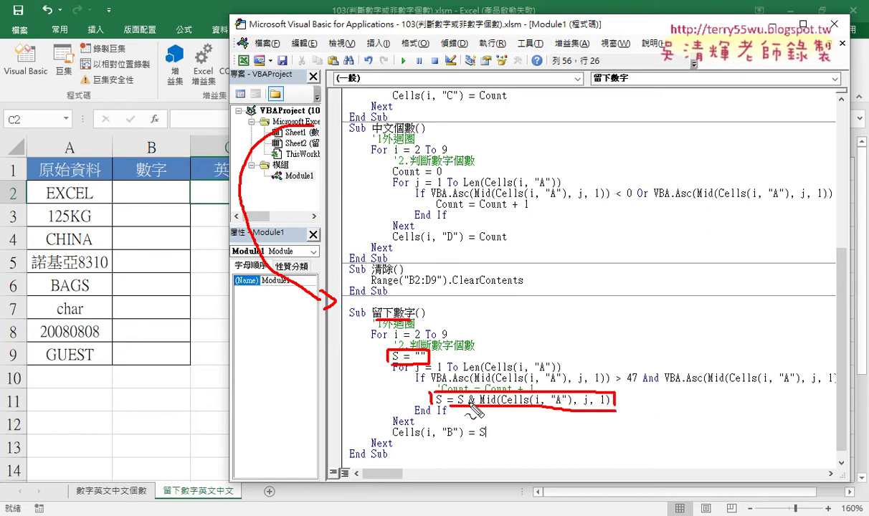
{"action": "mouse_move", "coordinate": [466, 404]}
{"action": "left_mouse_down"}
{"action": "mouse_move", "coordinate": [575, 422]}
{"action": "mouse_move", "coordinate": [610, 407]}
{"action": "left_mouse_up"}
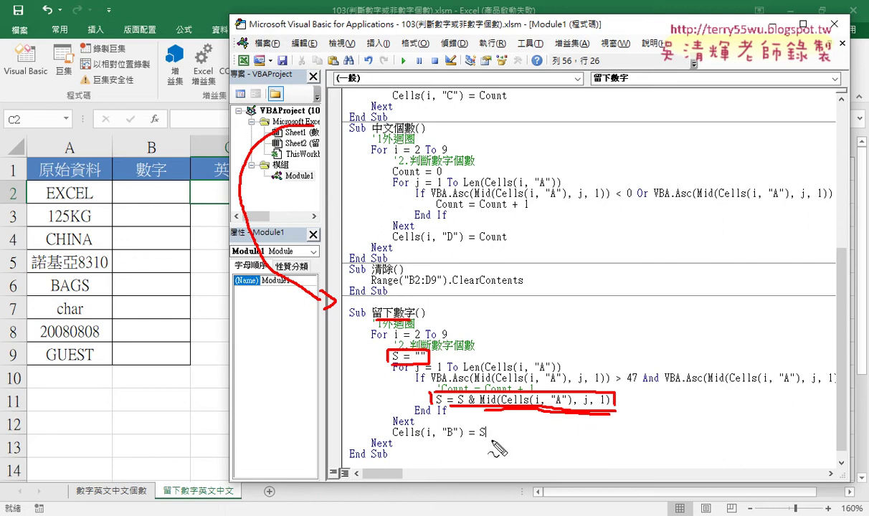
{"action": "mouse_move", "coordinate": [489, 439]}
{"action": "left_mouse_down"}
{"action": "mouse_move", "coordinate": [446, 453]}
{"action": "mouse_move", "coordinate": [124, 206]}
{"action": "mouse_move", "coordinate": [147, 202]}
{"action": "left_mouse_up"}
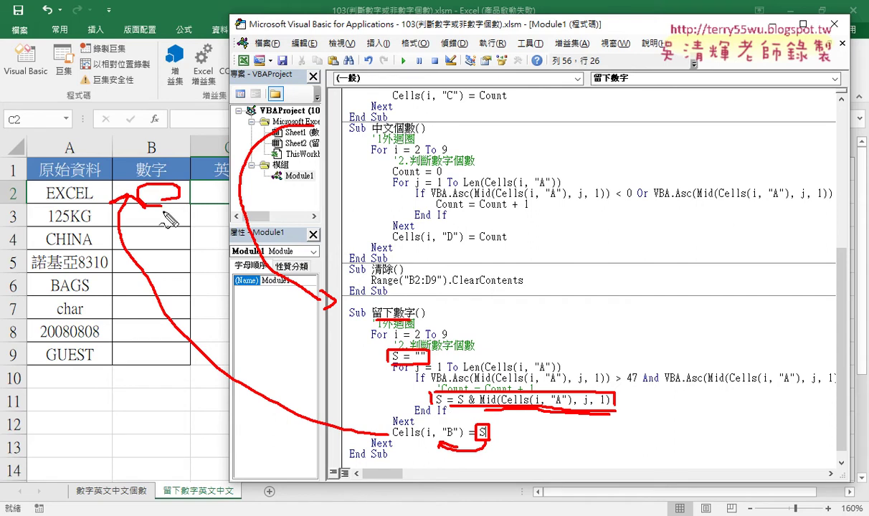
{"action": "left_click_drag", "start_coordinate": [48, 231], "coordinate": [60, 231]}
{"action": "left_click_drag", "start_coordinate": [489, 319], "coordinate": [489, 333]}
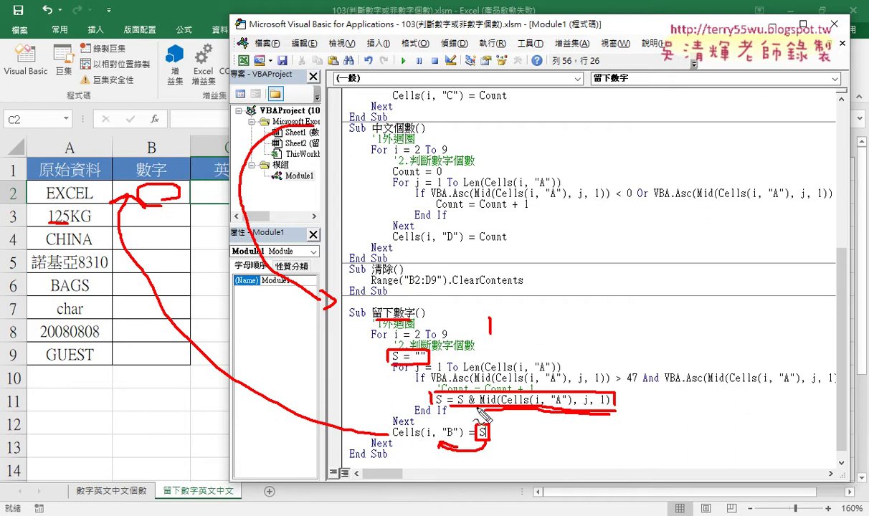
{"action": "mouse_move", "coordinate": [500, 322]}
{"action": "left_mouse_down"}
{"action": "mouse_move", "coordinate": [518, 331]}
{"action": "mouse_move", "coordinate": [528, 320]}
{"action": "left_mouse_up"}
{"action": "left_click_drag", "start_coordinate": [473, 304], "coordinate": [479, 310]}
{"action": "left_click_drag", "start_coordinate": [531, 304], "coordinate": [536, 310]}
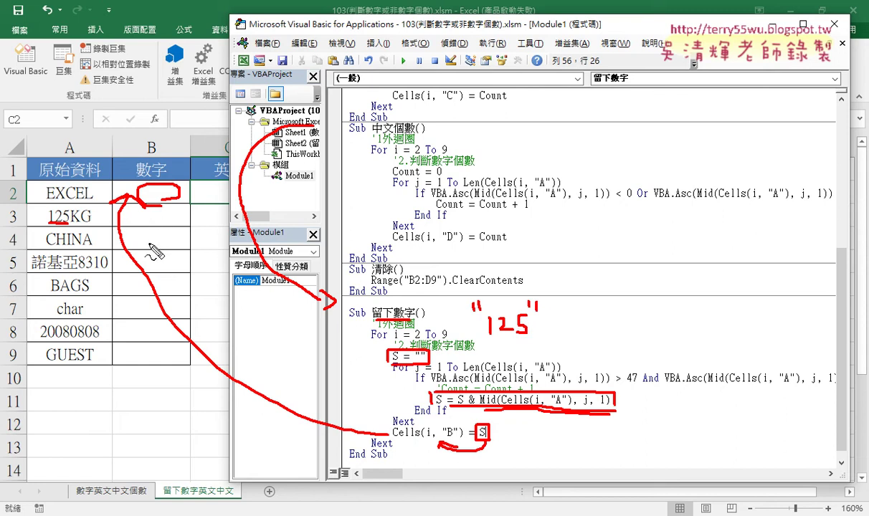
{"action": "left_click_drag", "start_coordinate": [73, 270], "coordinate": [82, 270]}
{"action": "key", "text": "Escape"}
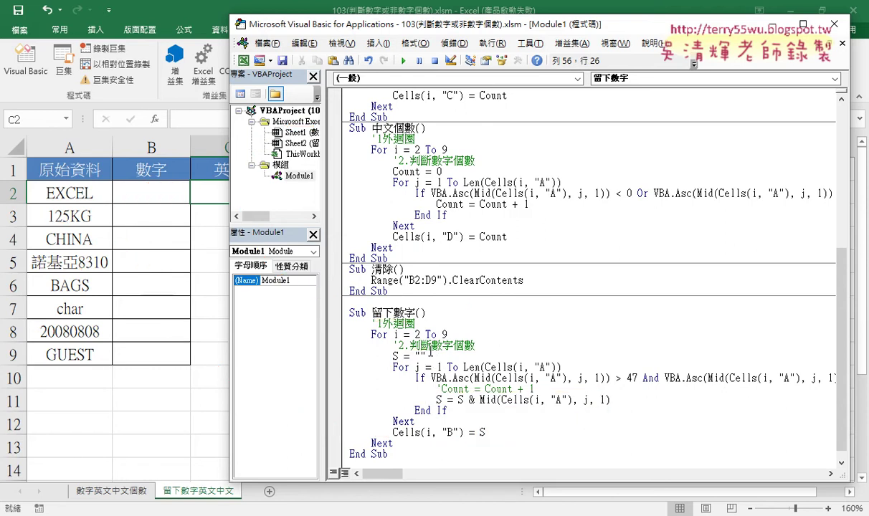
Step: Run the 留下數字 macro to fill column B with 125, 8310 and 20080808
{"action": "scroll", "coordinate": [468, 362], "scroll_direction": "down", "scroll_amount": 1}
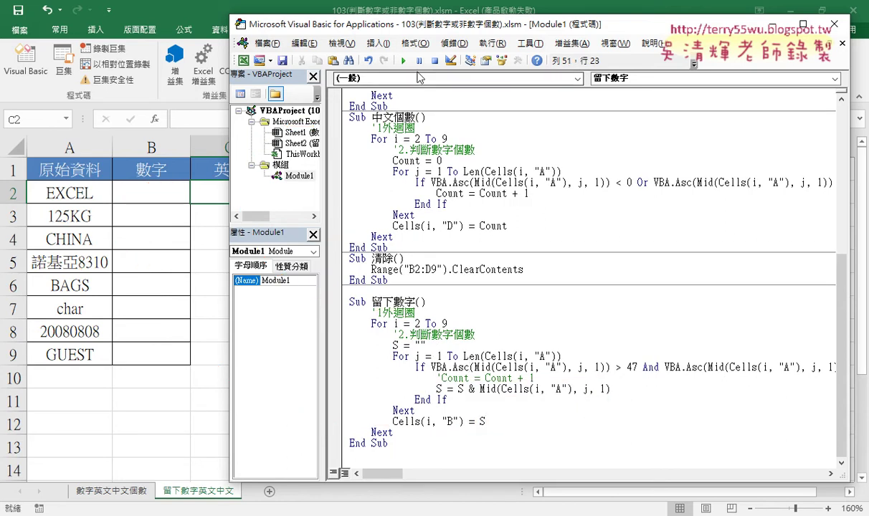
{"action": "left_click", "coordinate": [403, 61]}
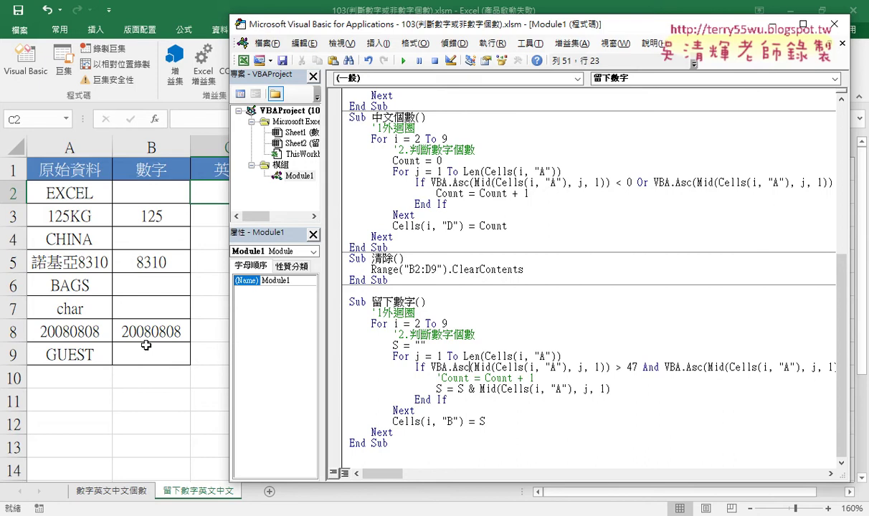
Step: Scroll up and select the 英文個數 macro and its Count = 0 reset line
{"action": "scroll", "coordinate": [422, 287], "scroll_direction": "up", "scroll_amount": 2}
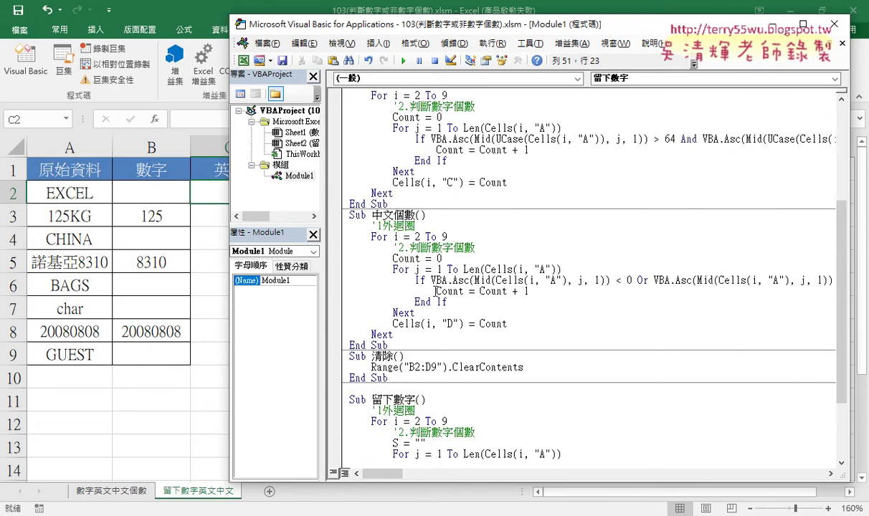
{"action": "scroll", "coordinate": [435, 291], "scroll_direction": "up", "scroll_amount": 3}
{"action": "left_click_drag", "start_coordinate": [367, 256], "coordinate": [349, 131]}
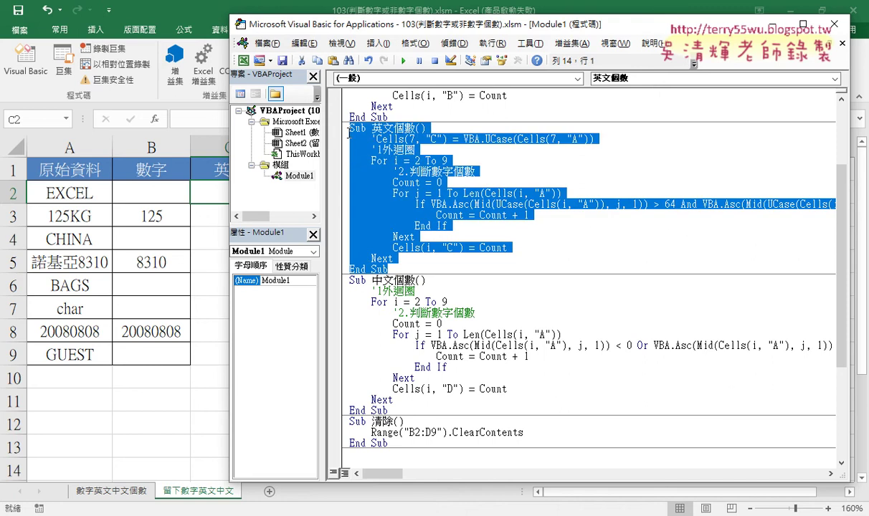
{"action": "left_click", "coordinate": [387, 172]}
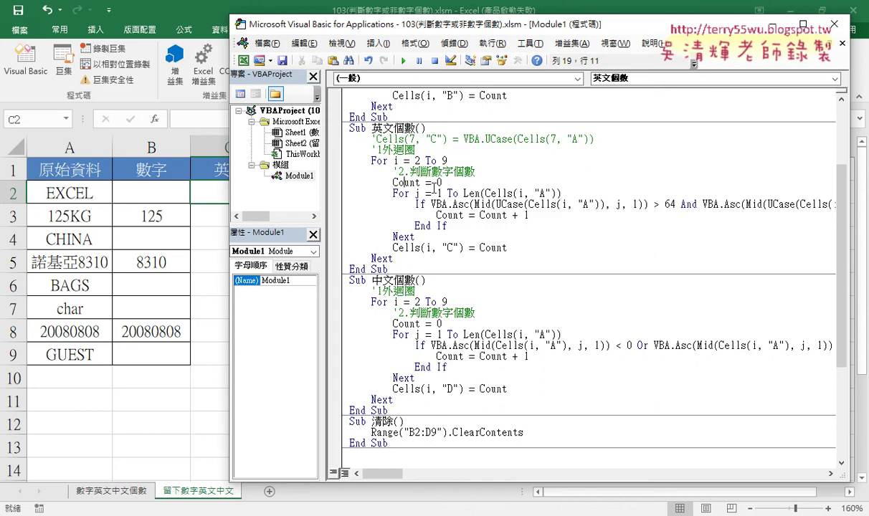
{"action": "left_click", "coordinate": [476, 194]}
{"action": "left_click_drag", "start_coordinate": [418, 172], "coordinate": [372, 172]}
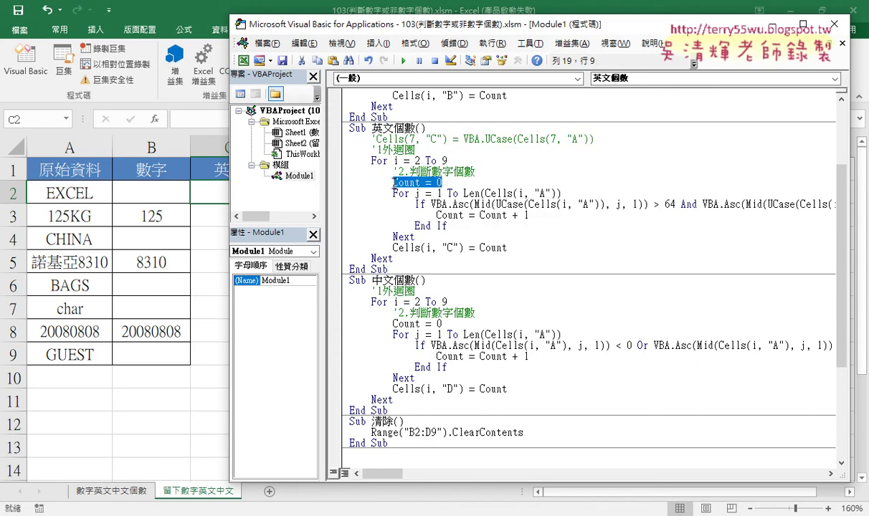
Step: Highlight Count = Count + 1 and the column C output, then narrow the editor to reveal the sheet
{"action": "double_click", "coordinate": [525, 215]}
{"action": "left_click_drag", "start_coordinate": [525, 215], "coordinate": [436, 215]}
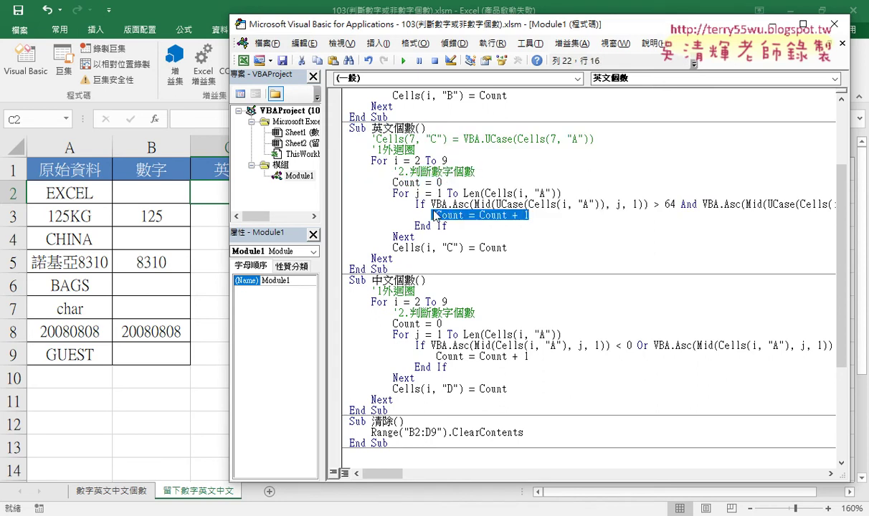
{"action": "left_click_drag", "start_coordinate": [508, 247], "coordinate": [476, 247]}
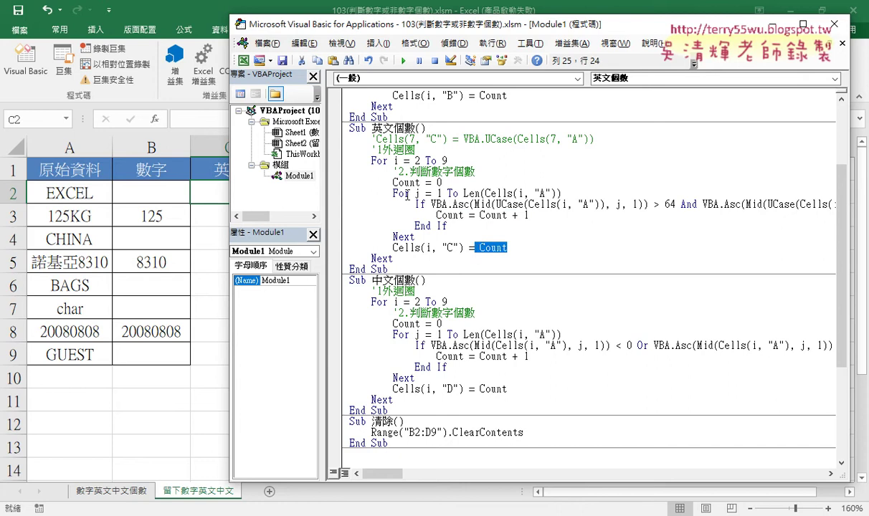
{"action": "left_click_drag", "start_coordinate": [387, 269], "coordinate": [322, 128]}
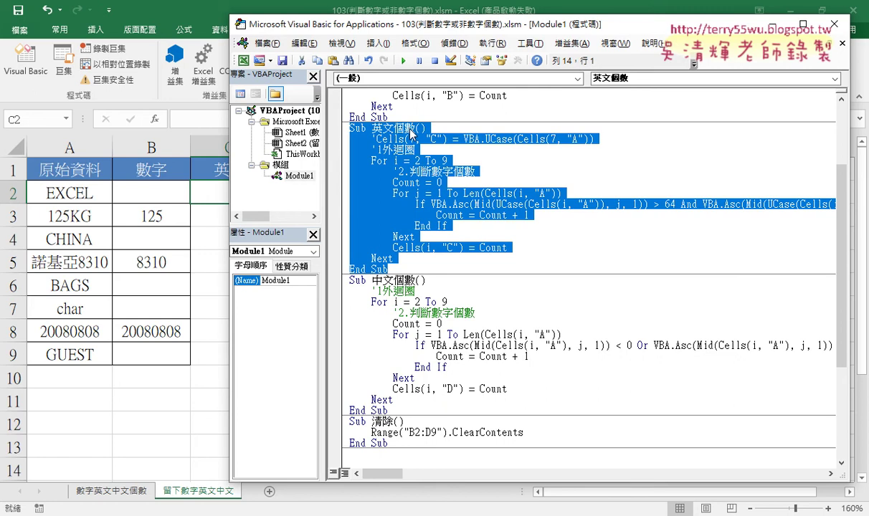
{"action": "scroll", "coordinate": [474, 223], "scroll_direction": "down", "scroll_amount": 2}
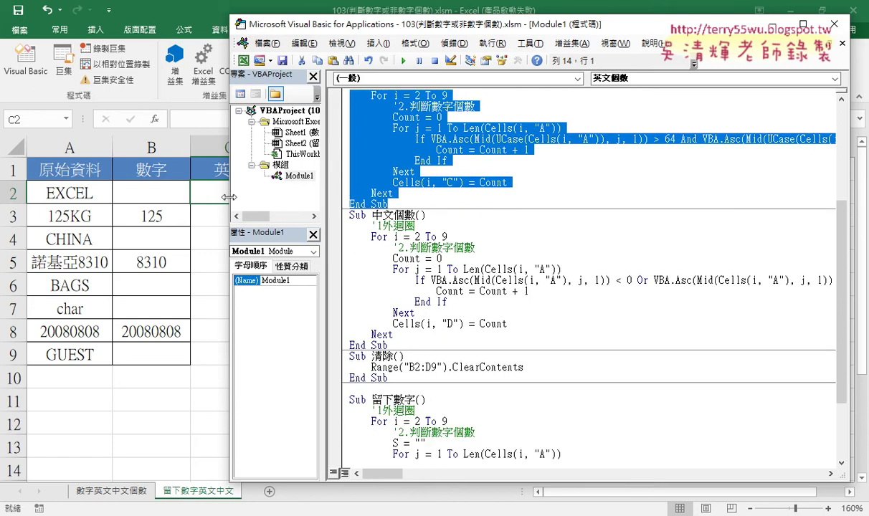
{"action": "left_click_drag", "start_coordinate": [229, 200], "coordinate": [368, 198]}
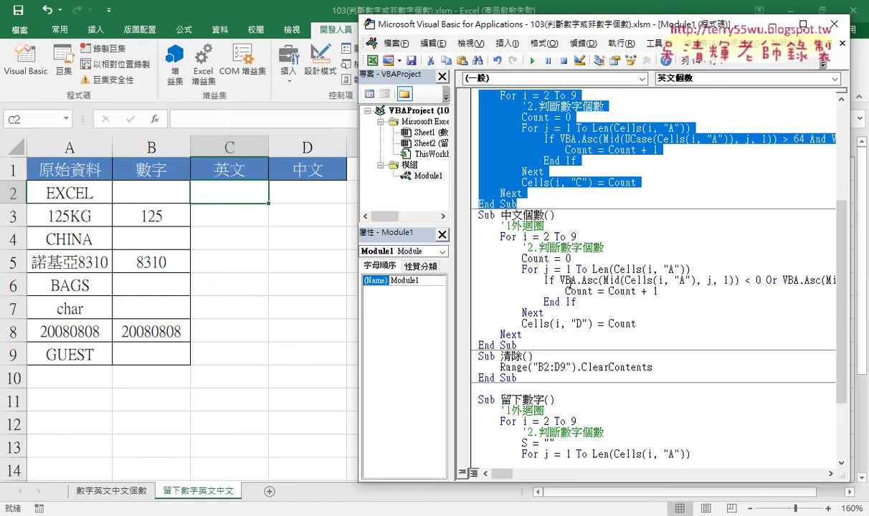
{"action": "left_click_drag", "start_coordinate": [559, 280], "coordinate": [748, 284]}
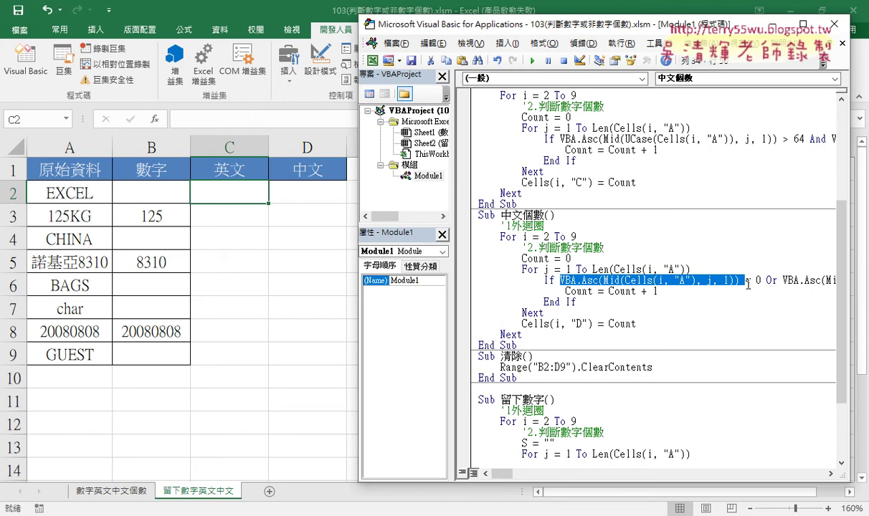
{"action": "left_click", "coordinate": [559, 302]}
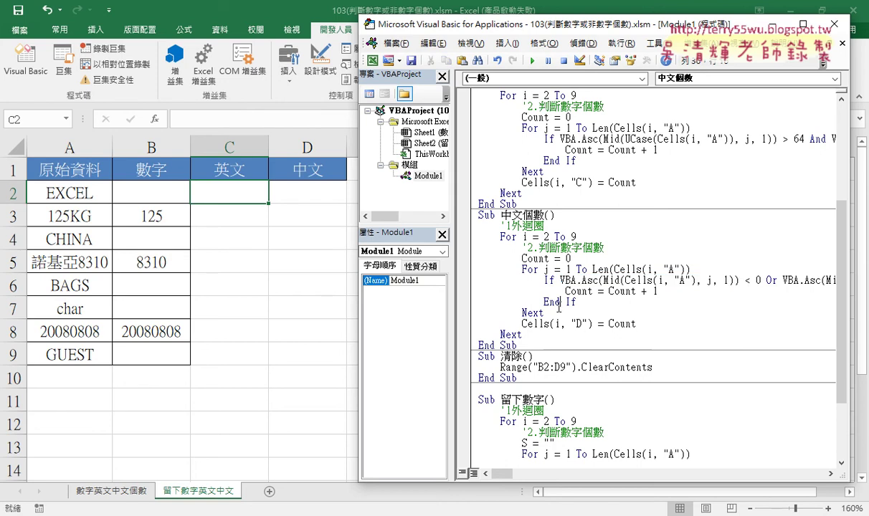
{"action": "scroll", "coordinate": [559, 307], "scroll_direction": "down", "scroll_amount": 3}
{"action": "left_click_drag", "start_coordinate": [501, 302], "coordinate": [544, 302]}
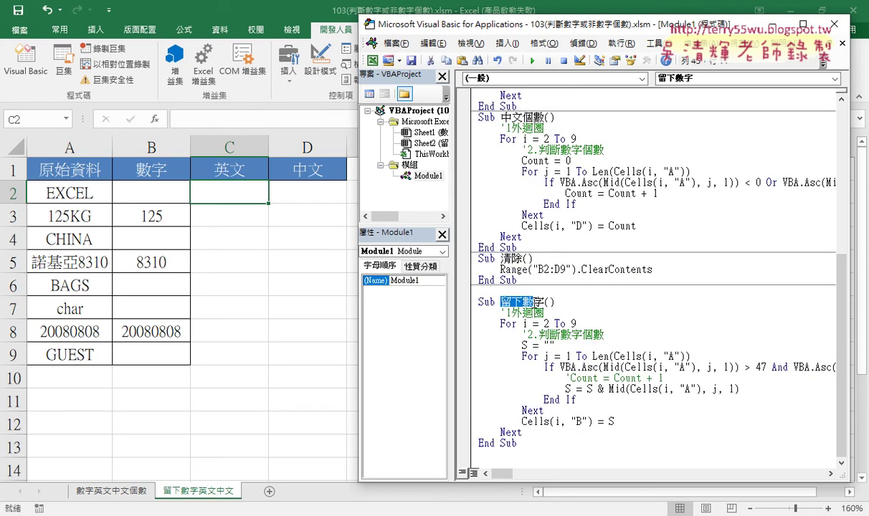